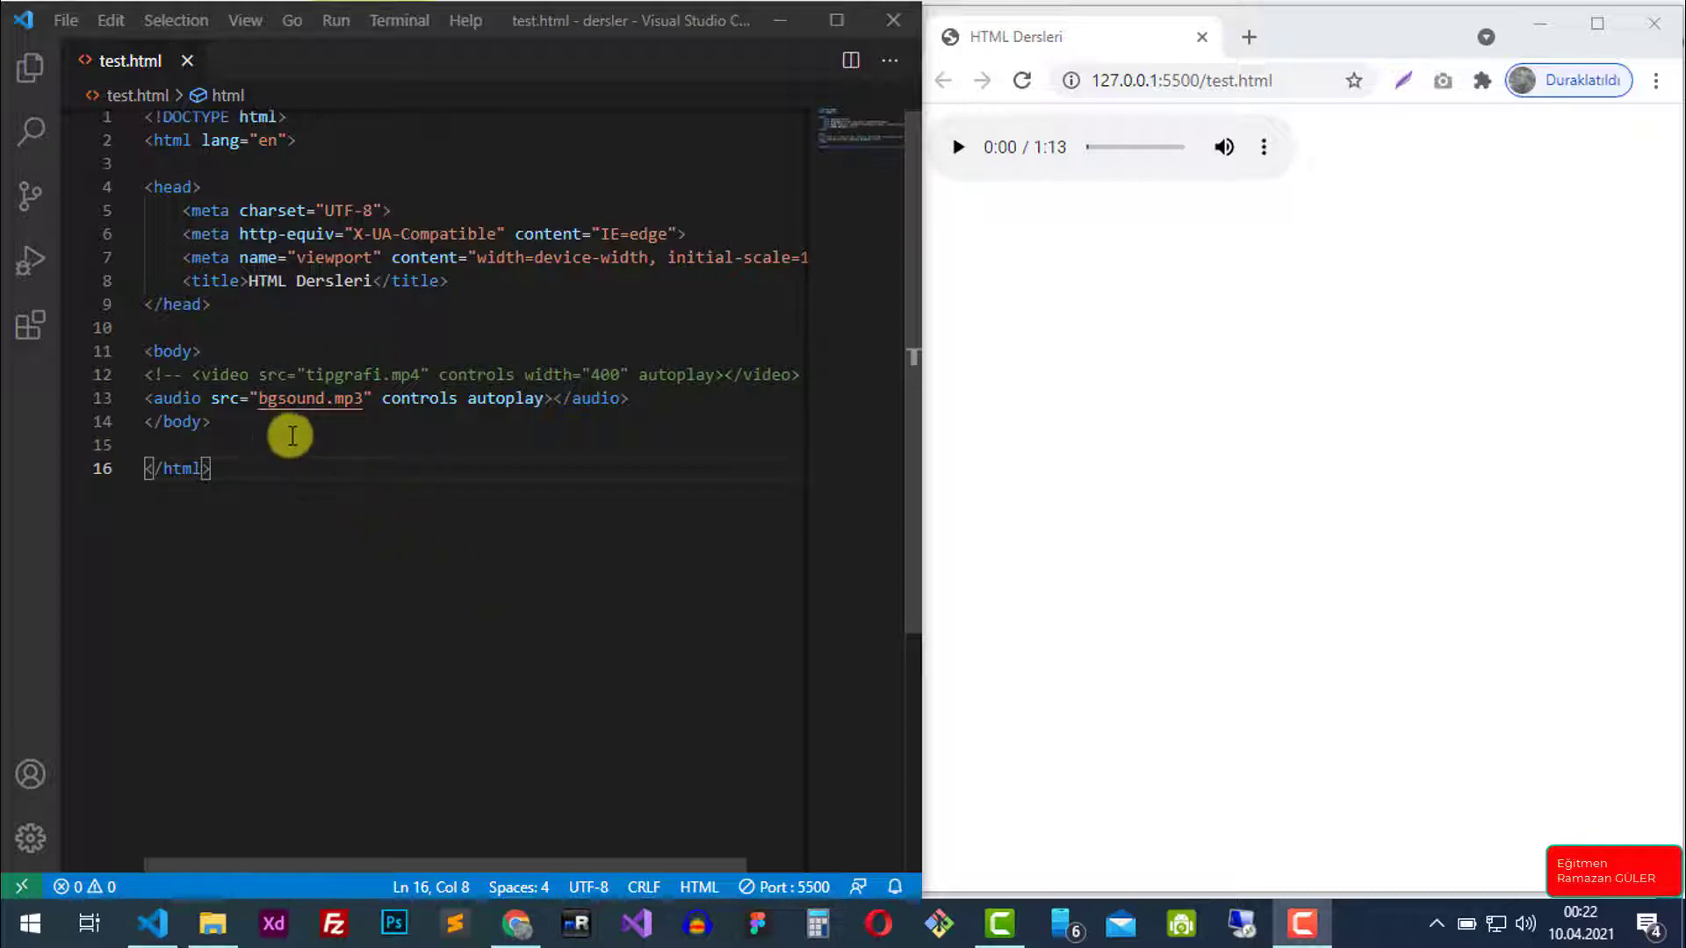
Replace the video and audio lines with a Lorem5 placeholder paragraph and save test.html
{"action": "left_click_drag", "start_coordinate": [625, 401], "coordinate": [142, 379]}
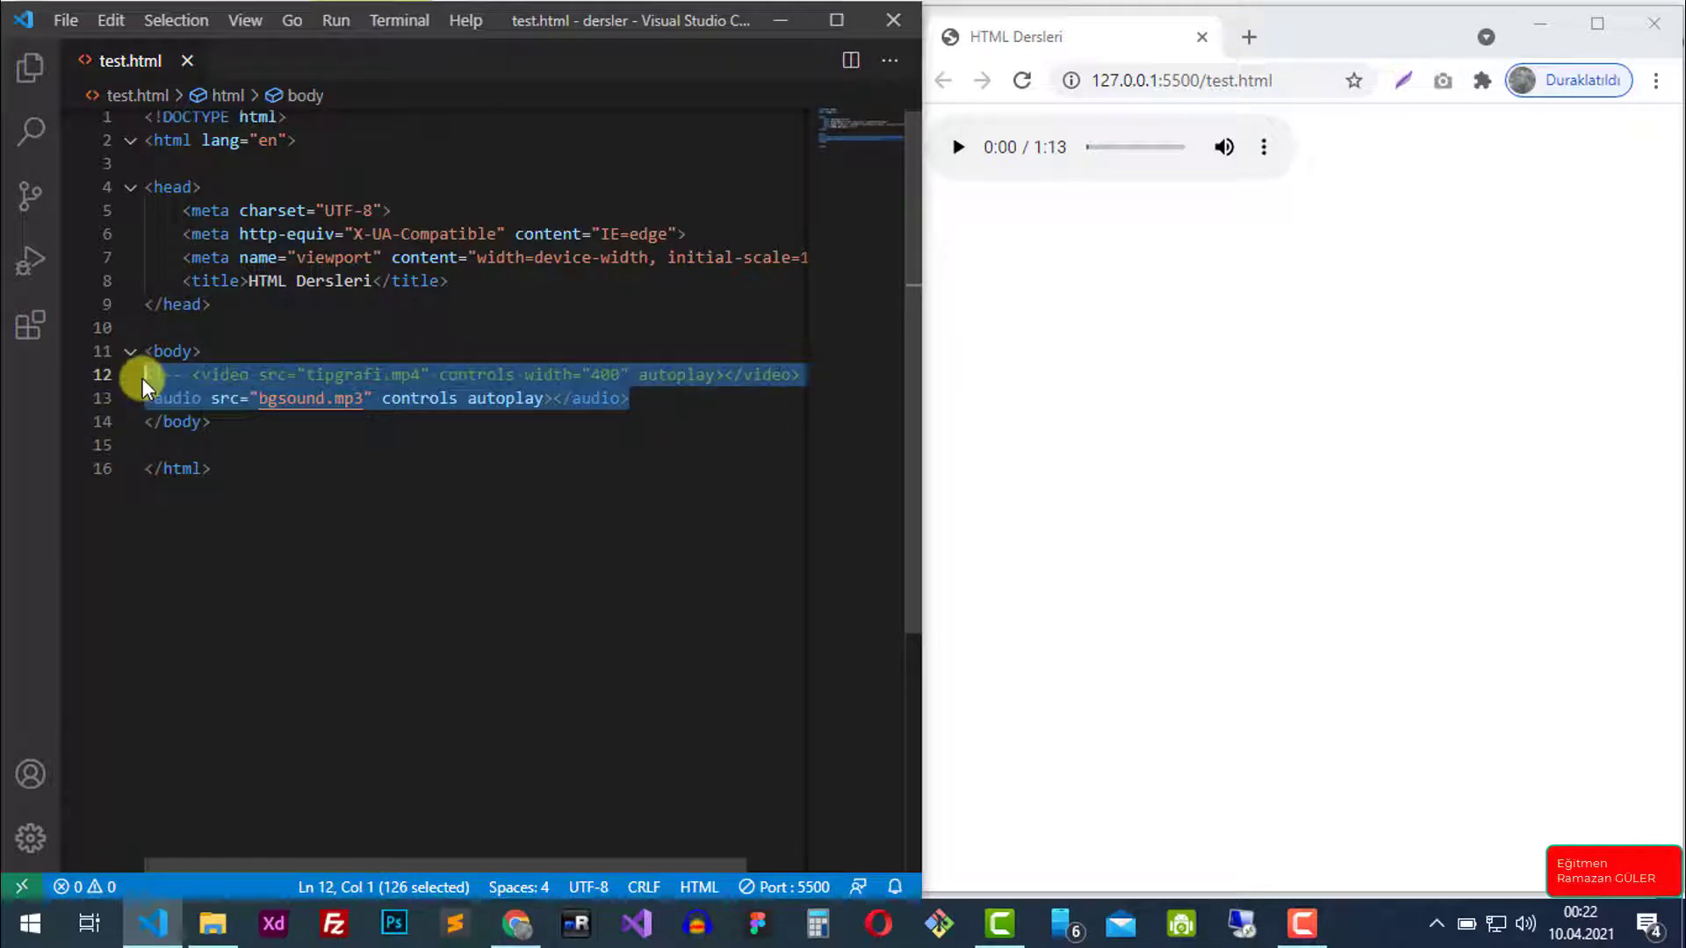
{"action": "key", "text": "Delete"}
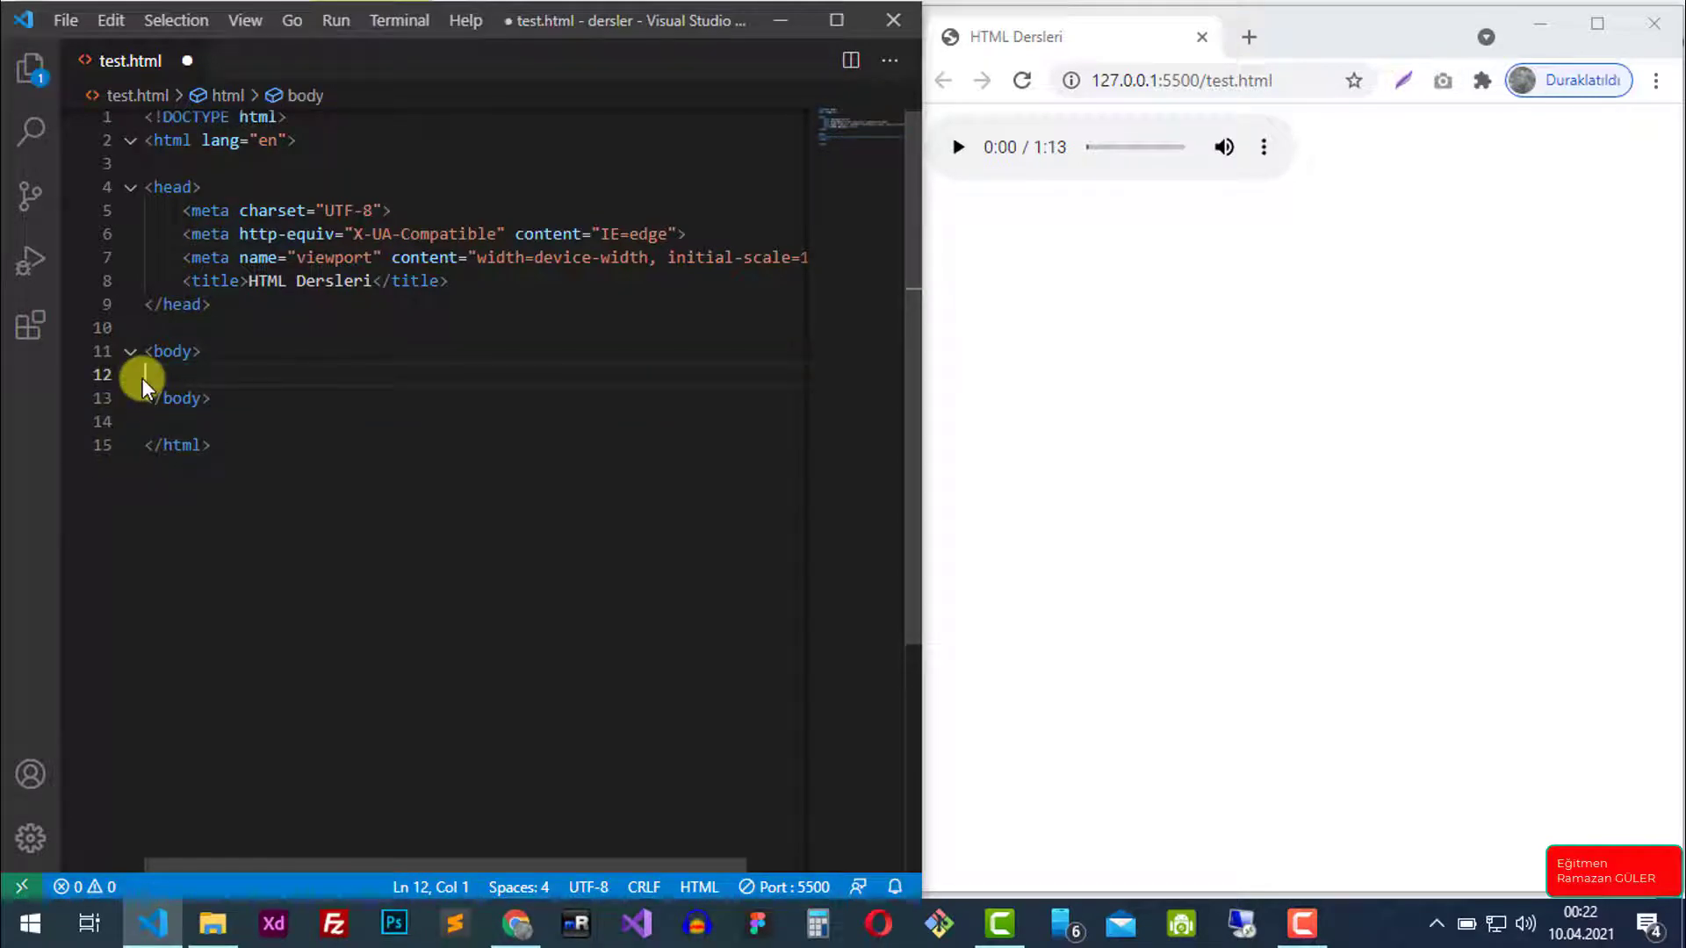
{"action": "type", "text": "t"}
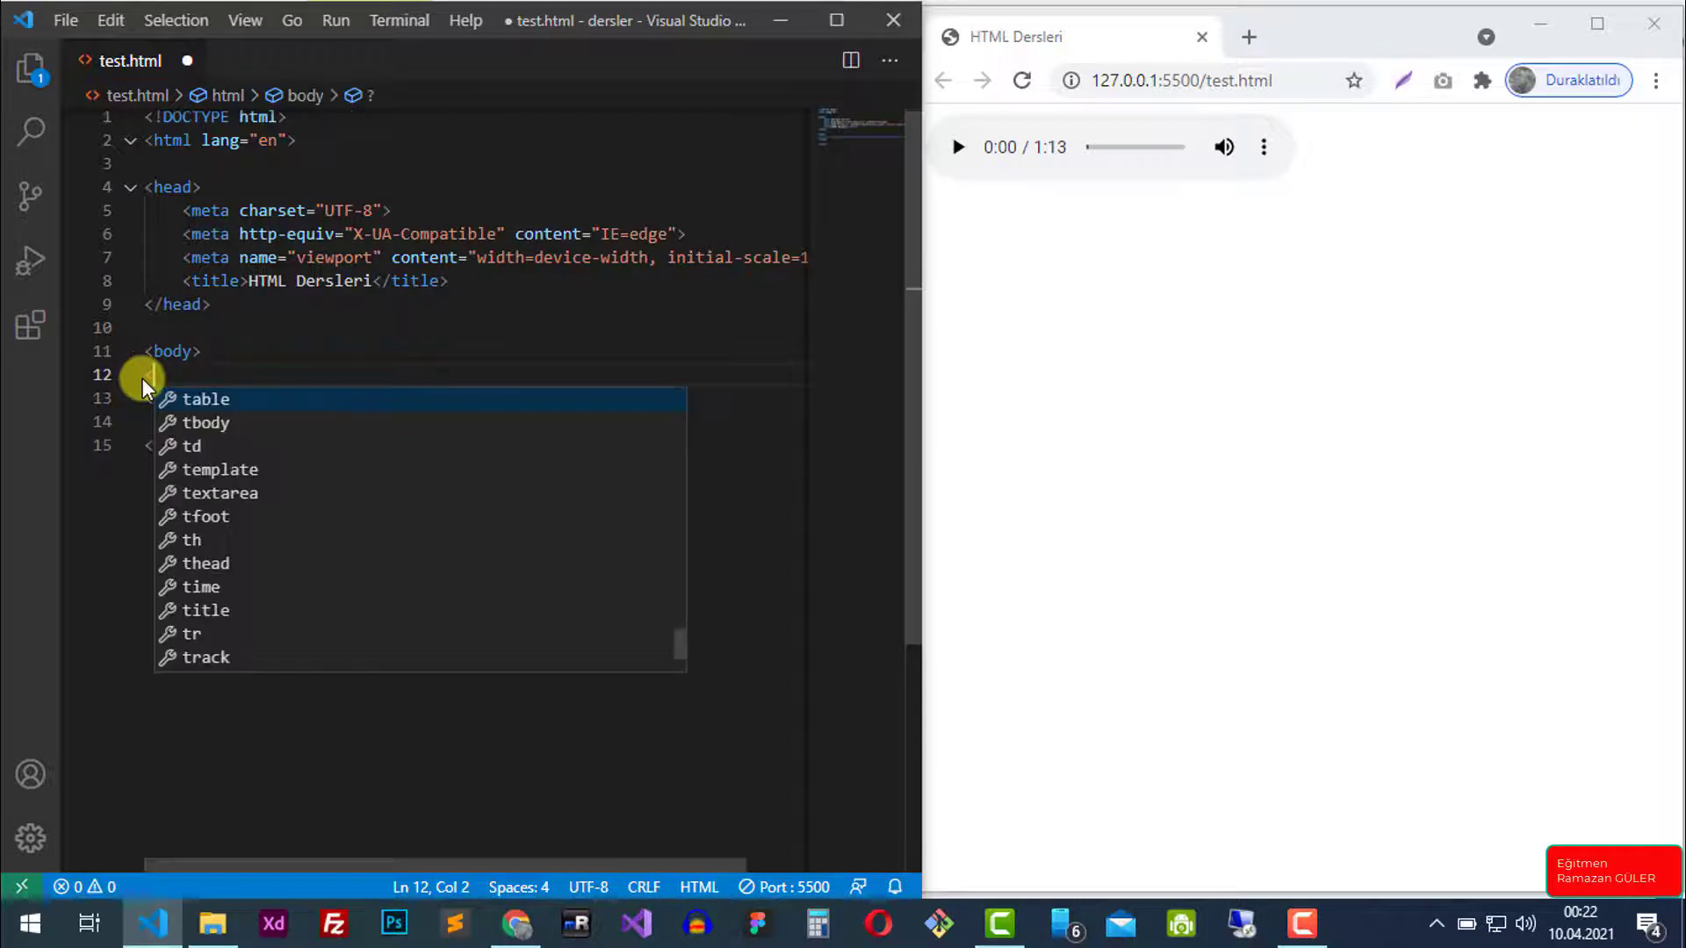
{"action": "key", "text": "BackSpace"}
{"action": "type", "text": "p"}
{"action": "key", "text": "Tab"}
{"action": "type", "text": "Lorem"}
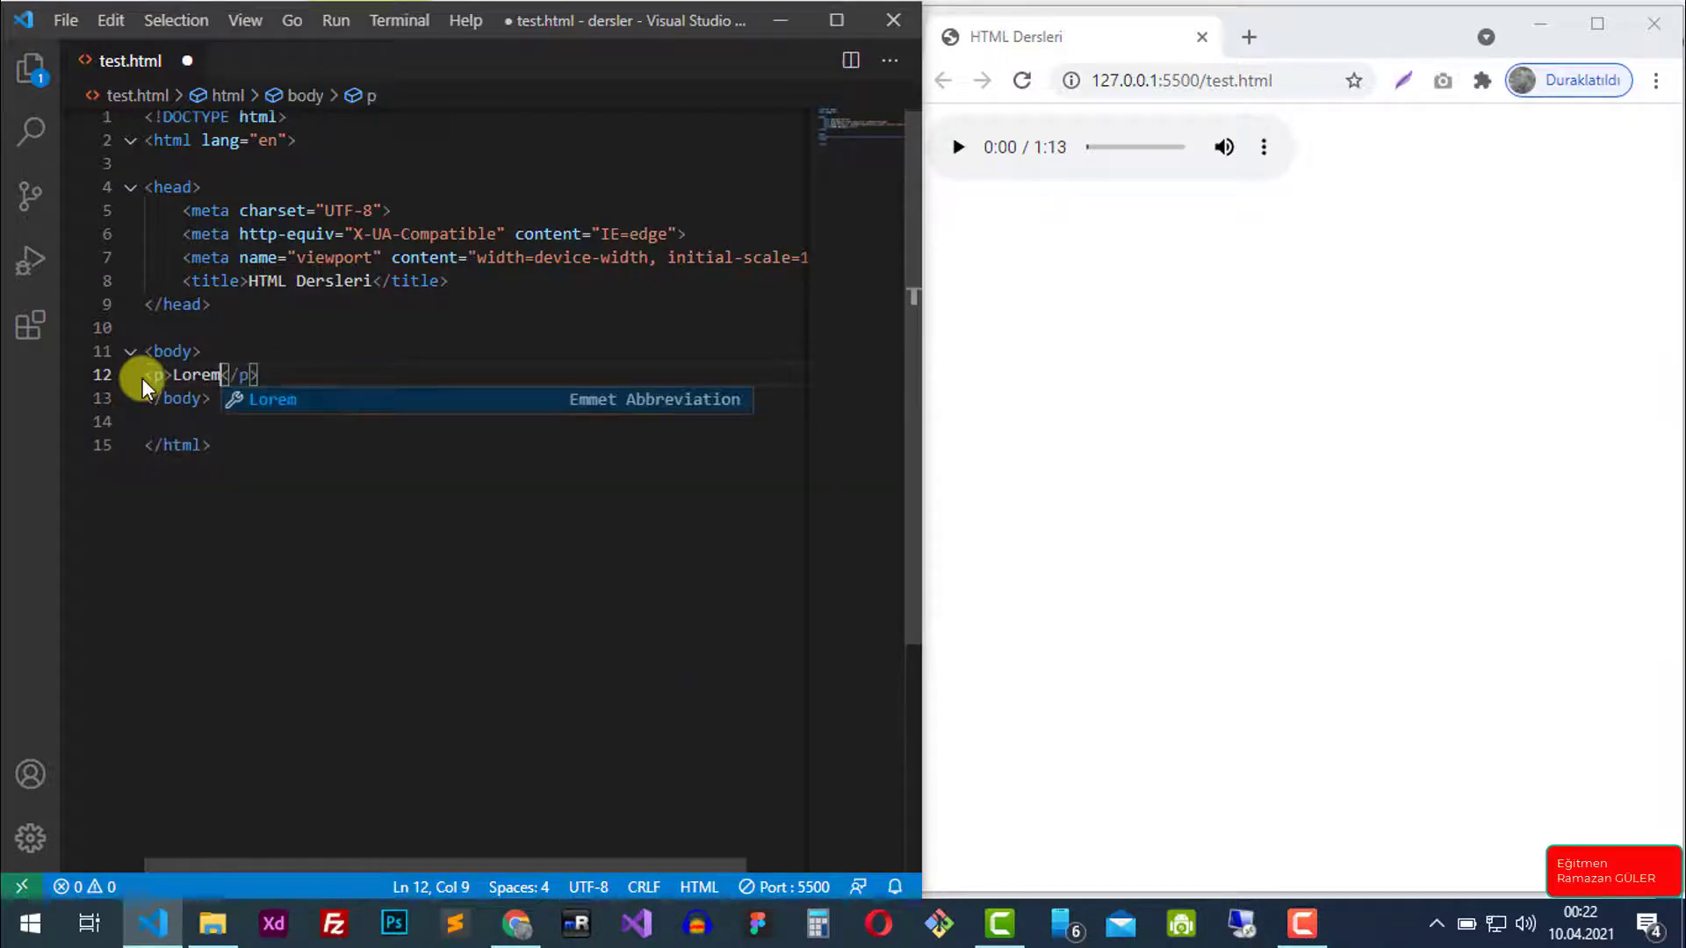
{"action": "type", "text": "5"}
{"action": "key", "text": "Tab"}
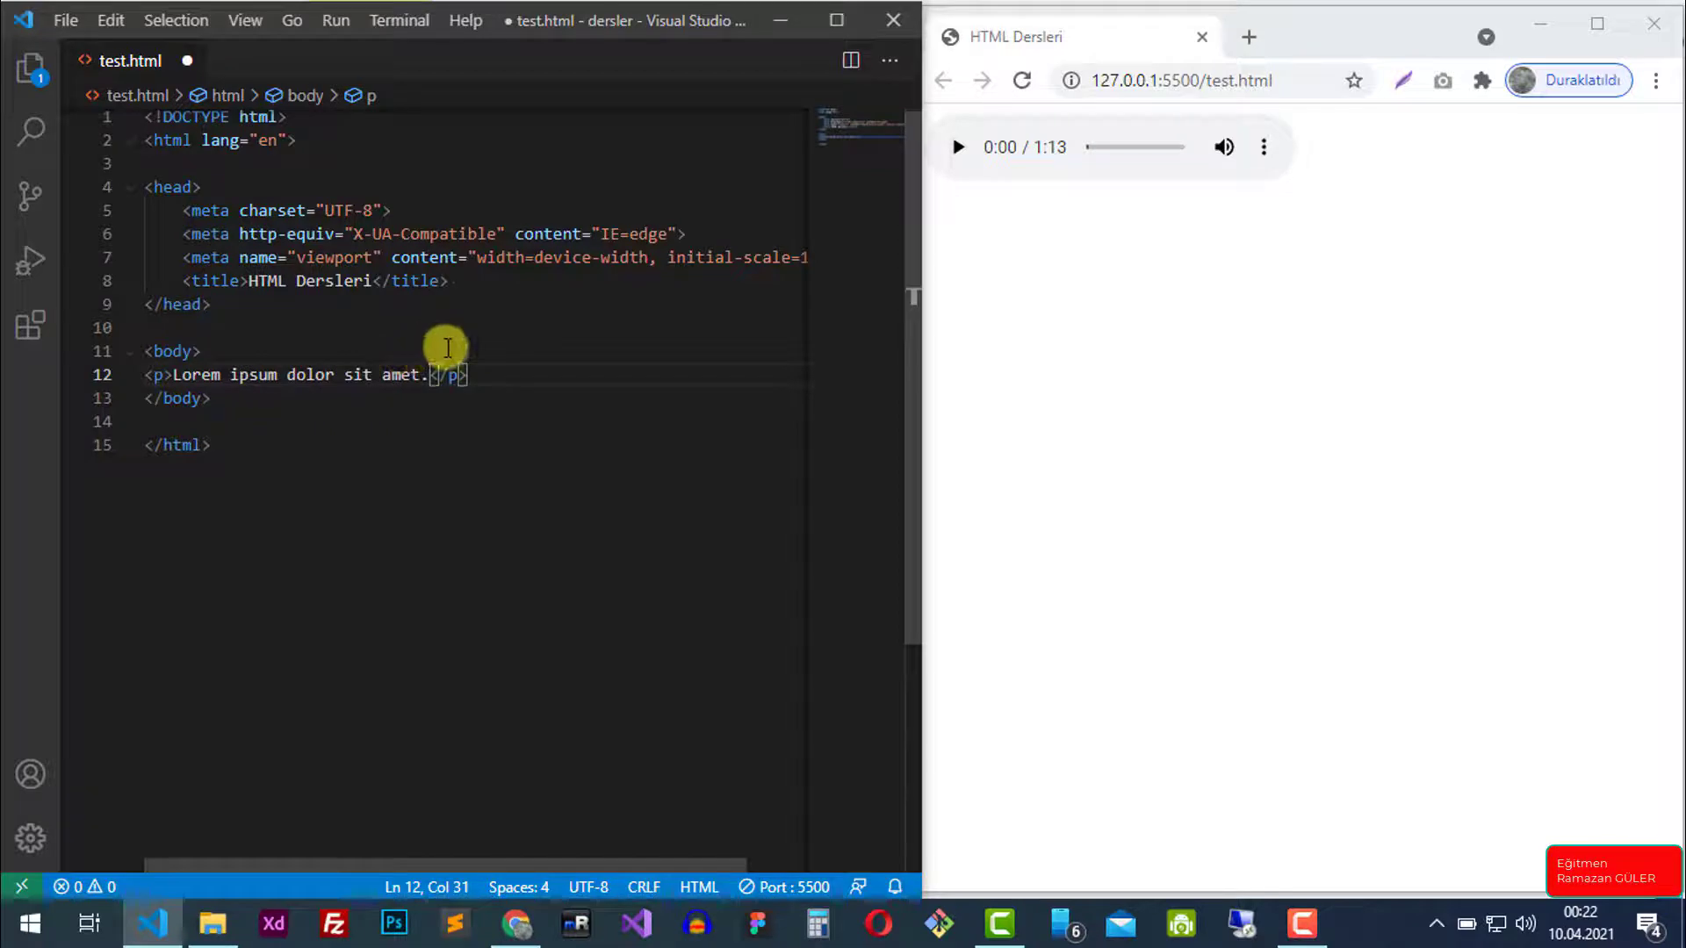
{"action": "key", "text": "ctrl+s"}
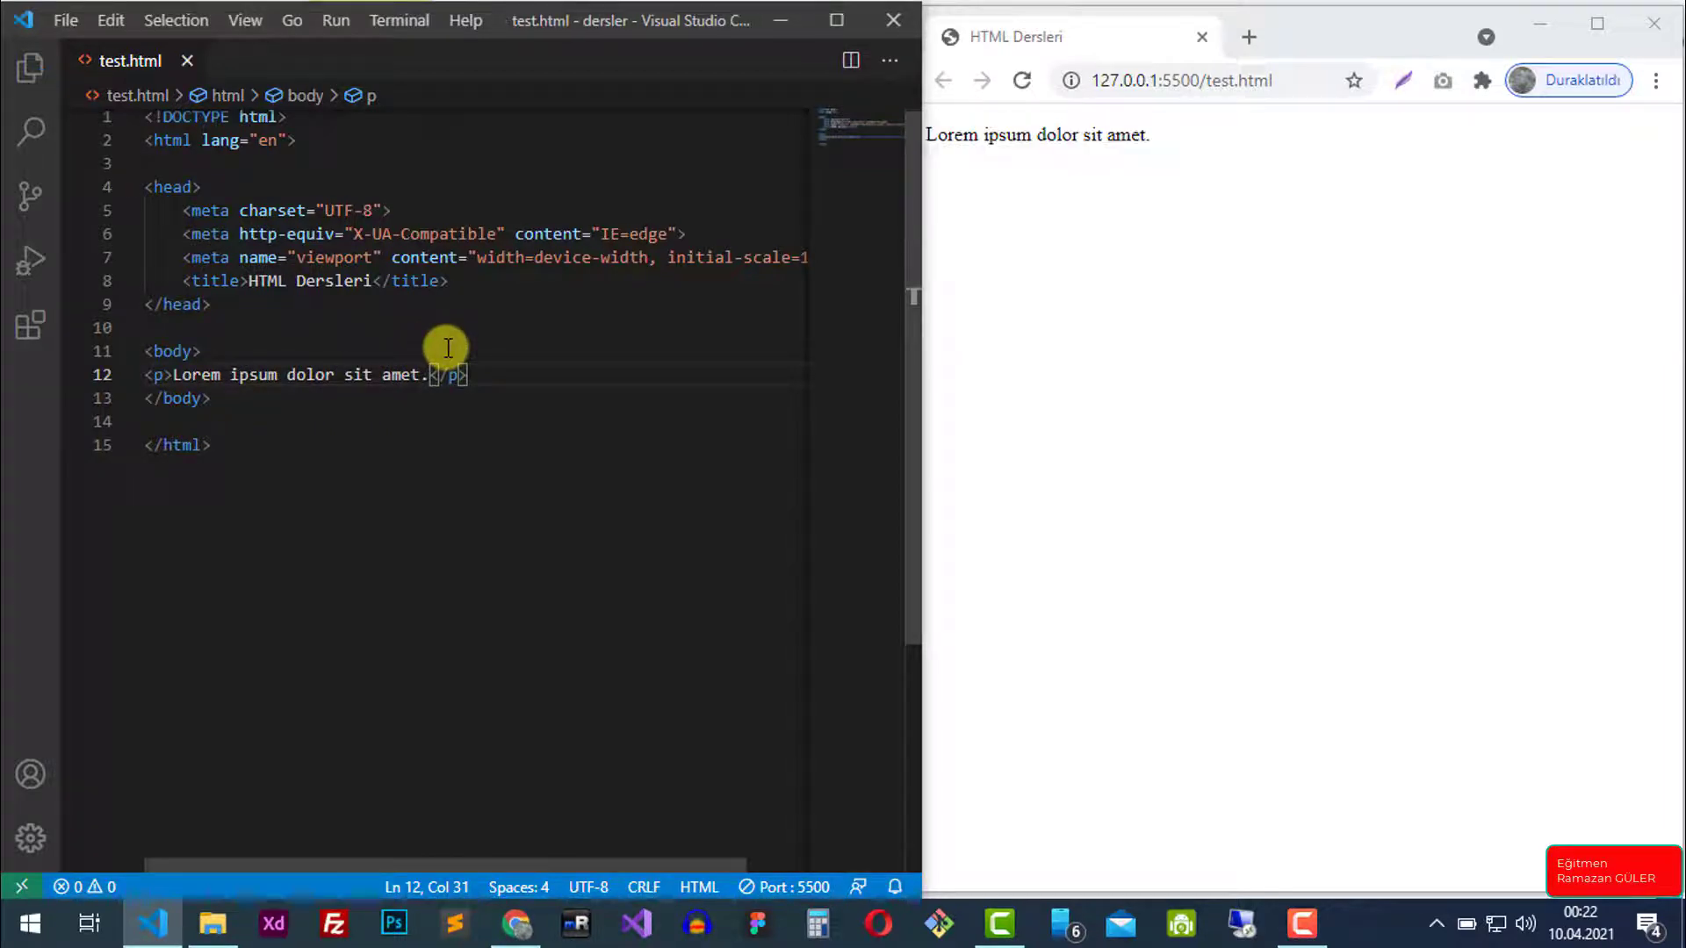
{"action": "left_click", "coordinate": [495, 377]}
Add <a href="#">Gönder</a> on a new line below the paragraph and save the file
{"action": "key", "text": "Return"}
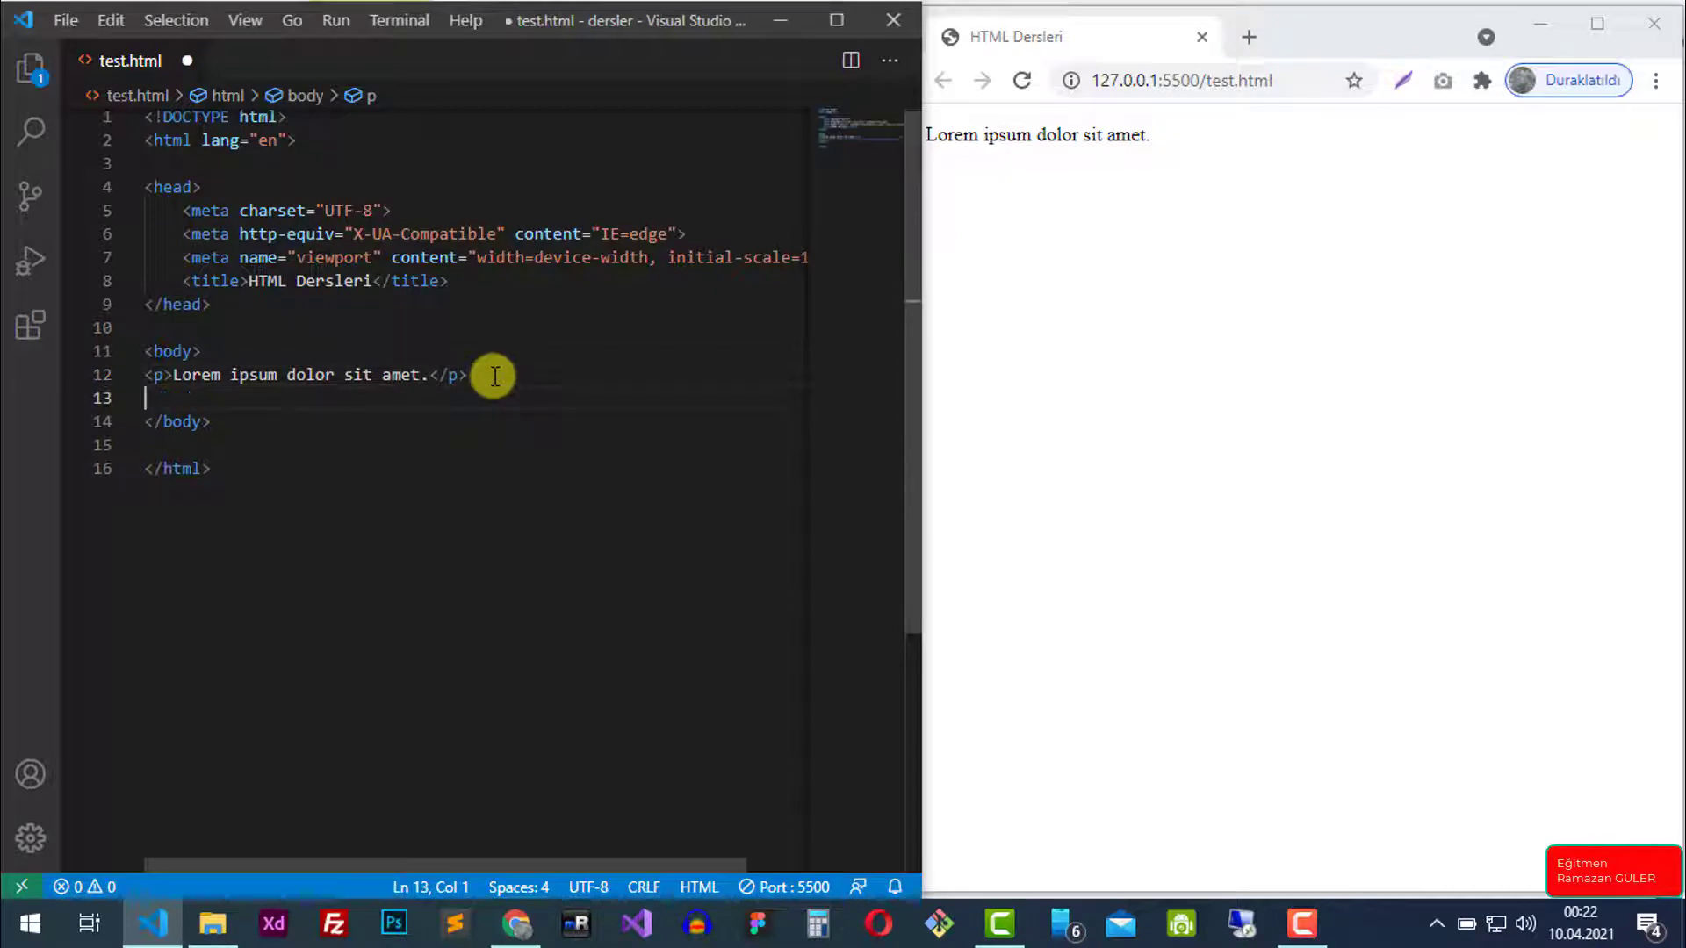
{"action": "type", "text": "<"}
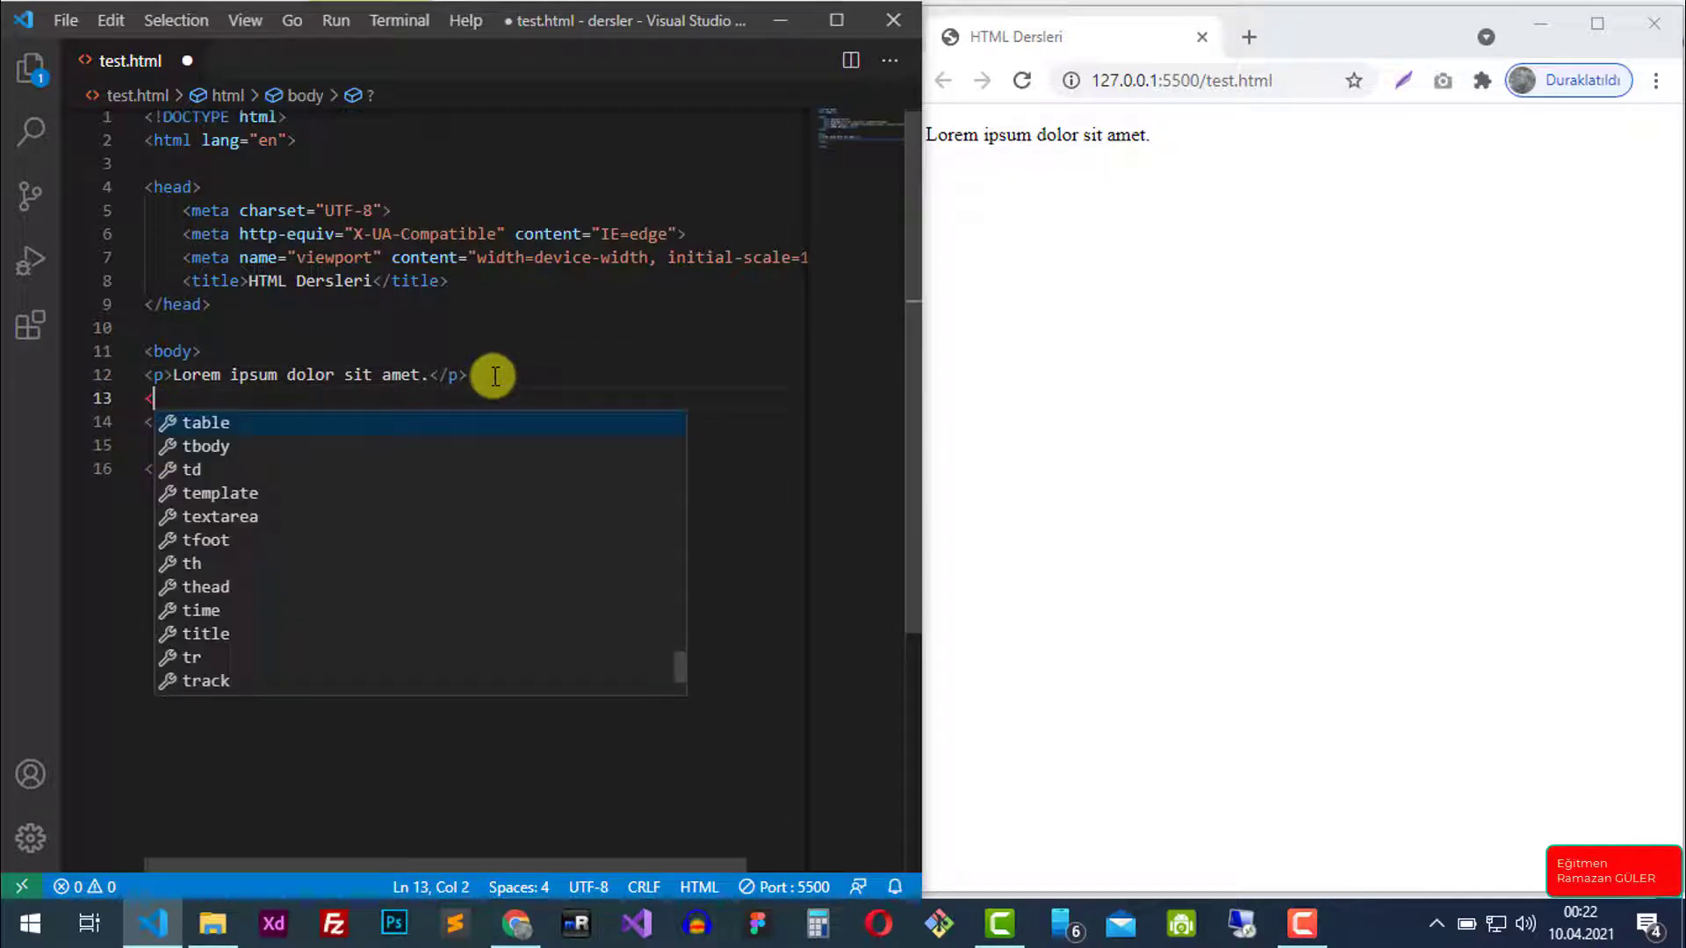
{"action": "type", "text": "a hre"}
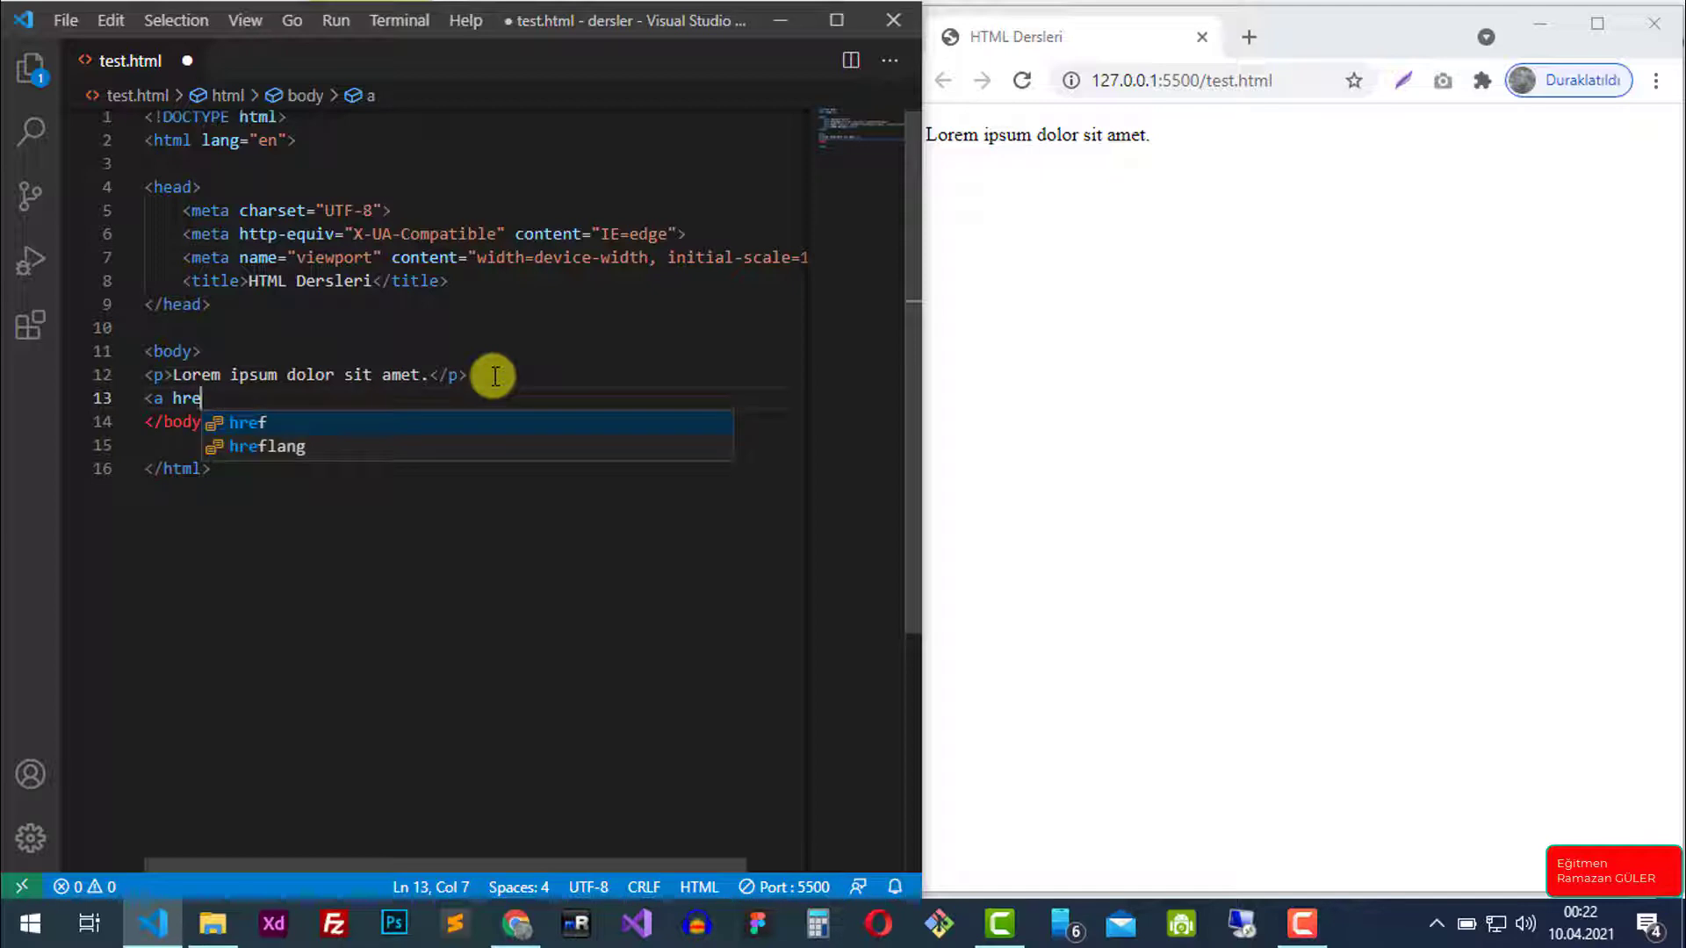
{"action": "key", "text": "Return"}
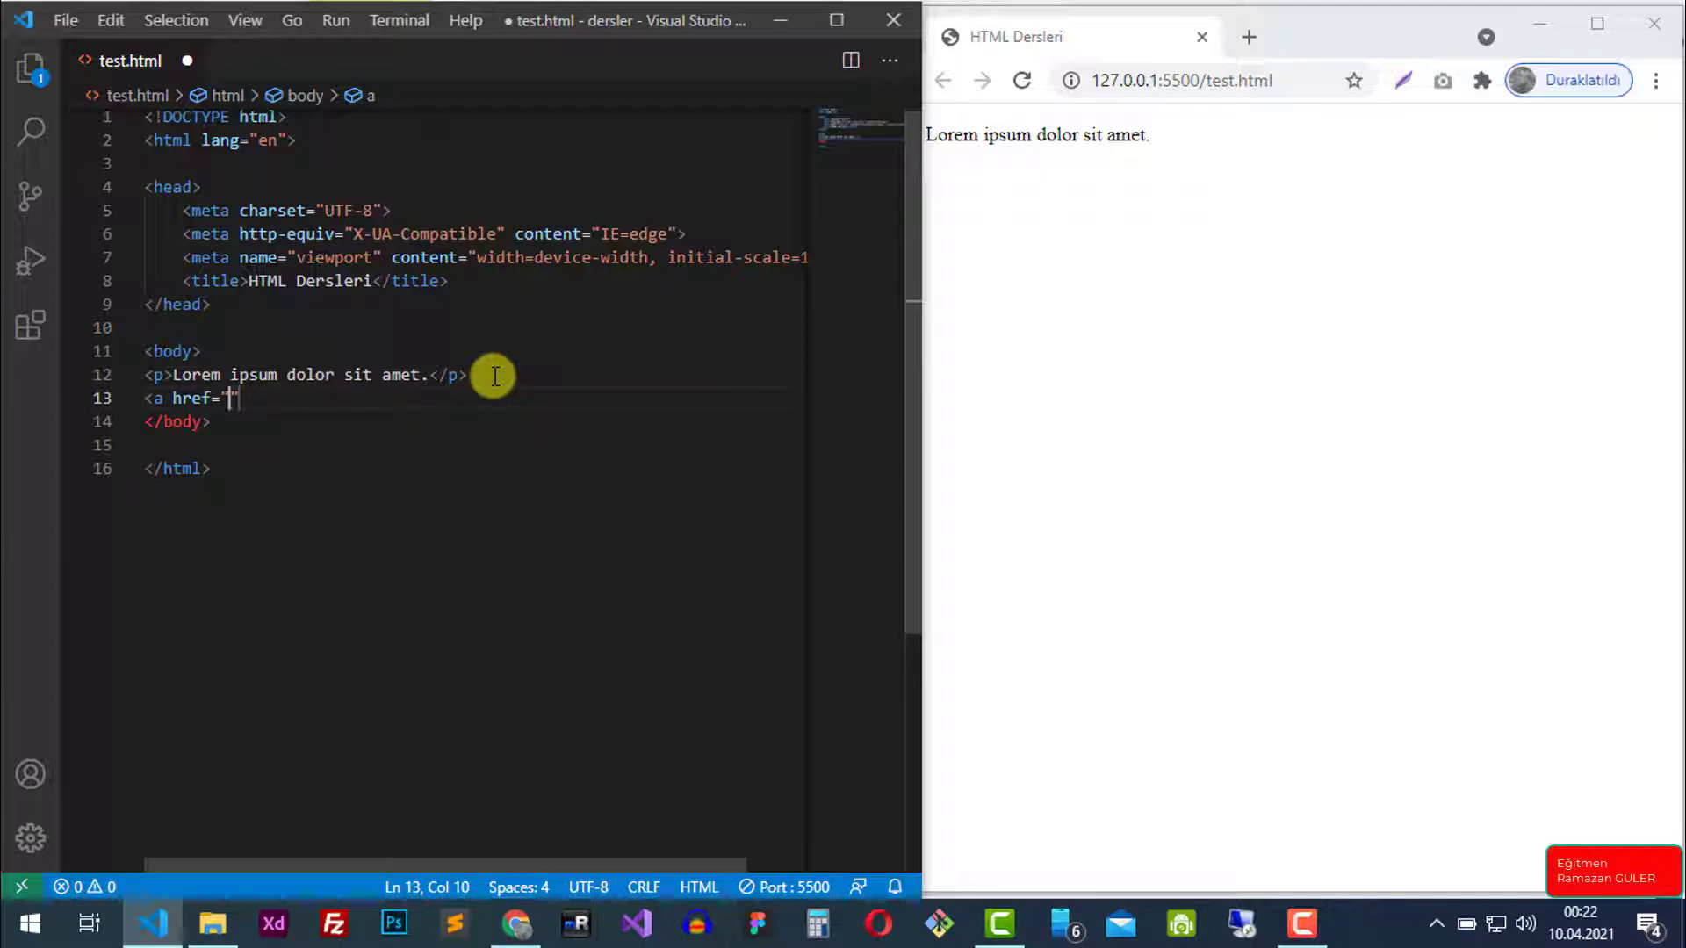
{"action": "type", "text": "#"}
{"action": "type", "text": "\">G"}
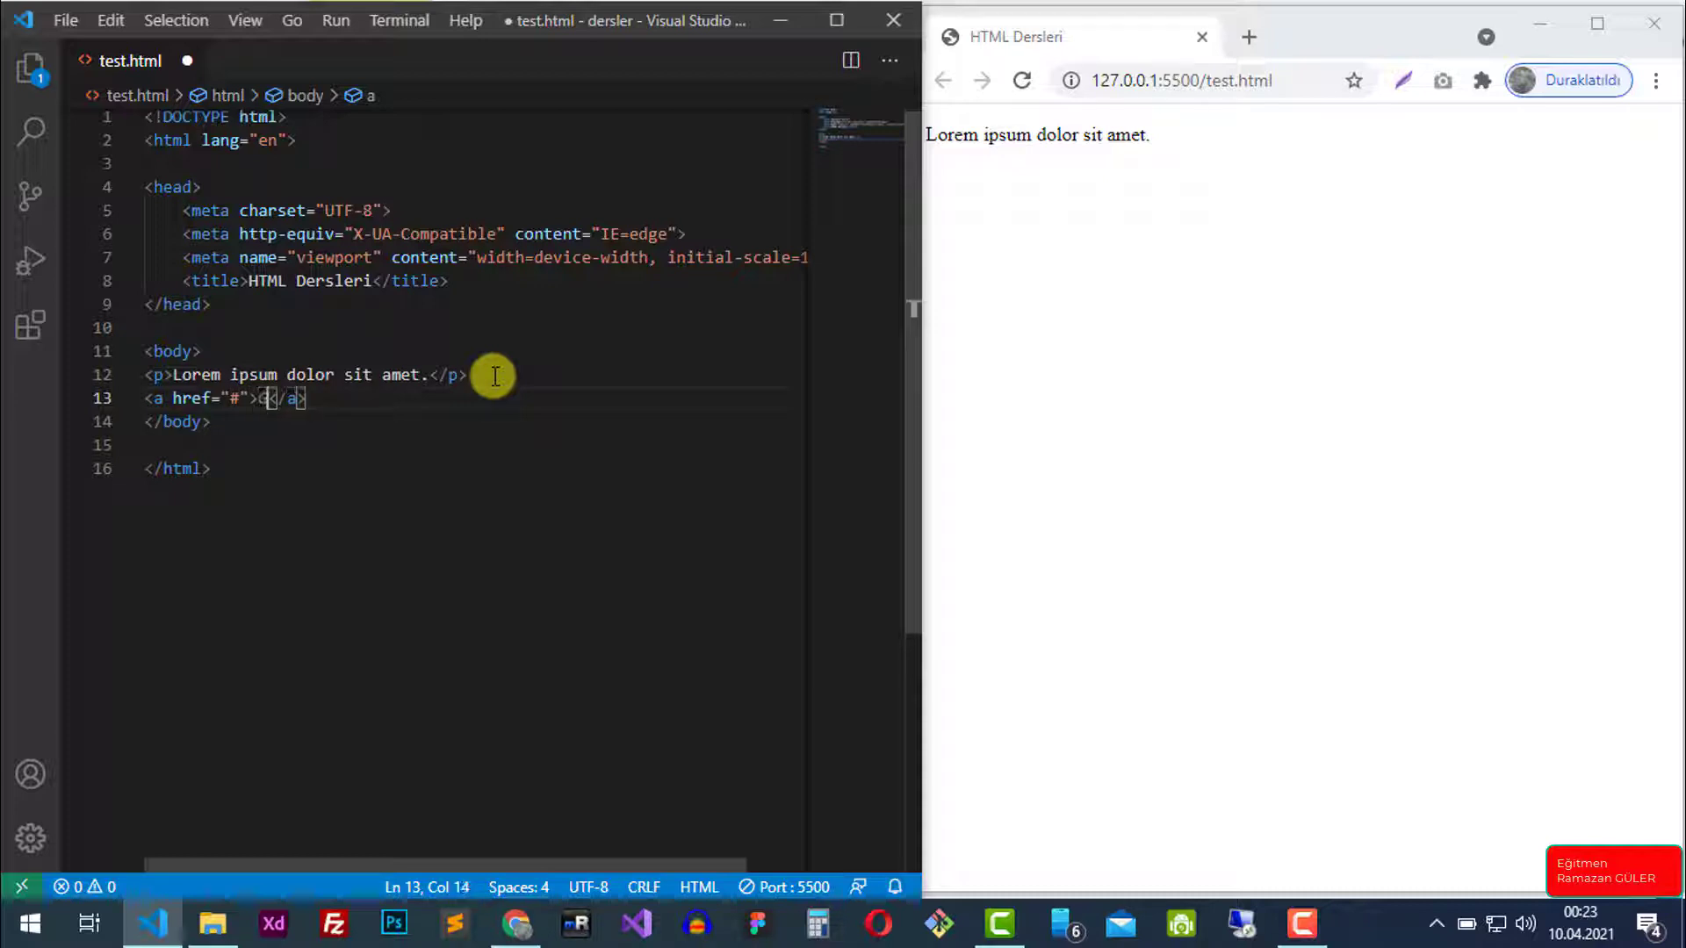
{"action": "type", "text": "önder"}
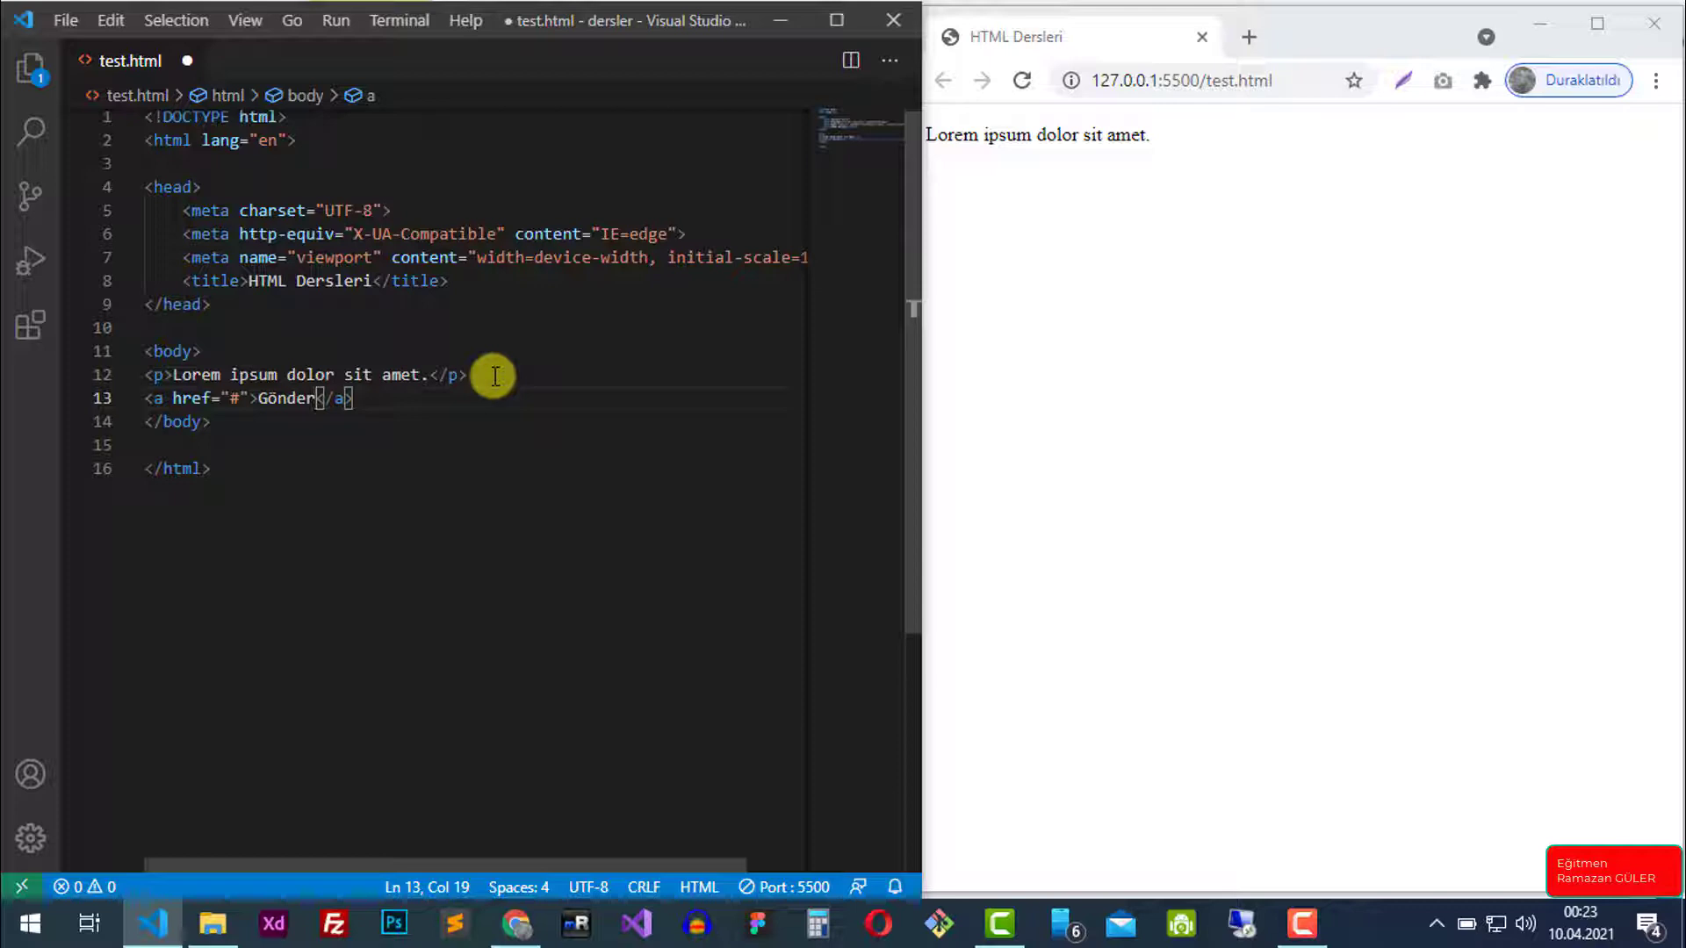
{"action": "key", "text": "ctrl+s"}
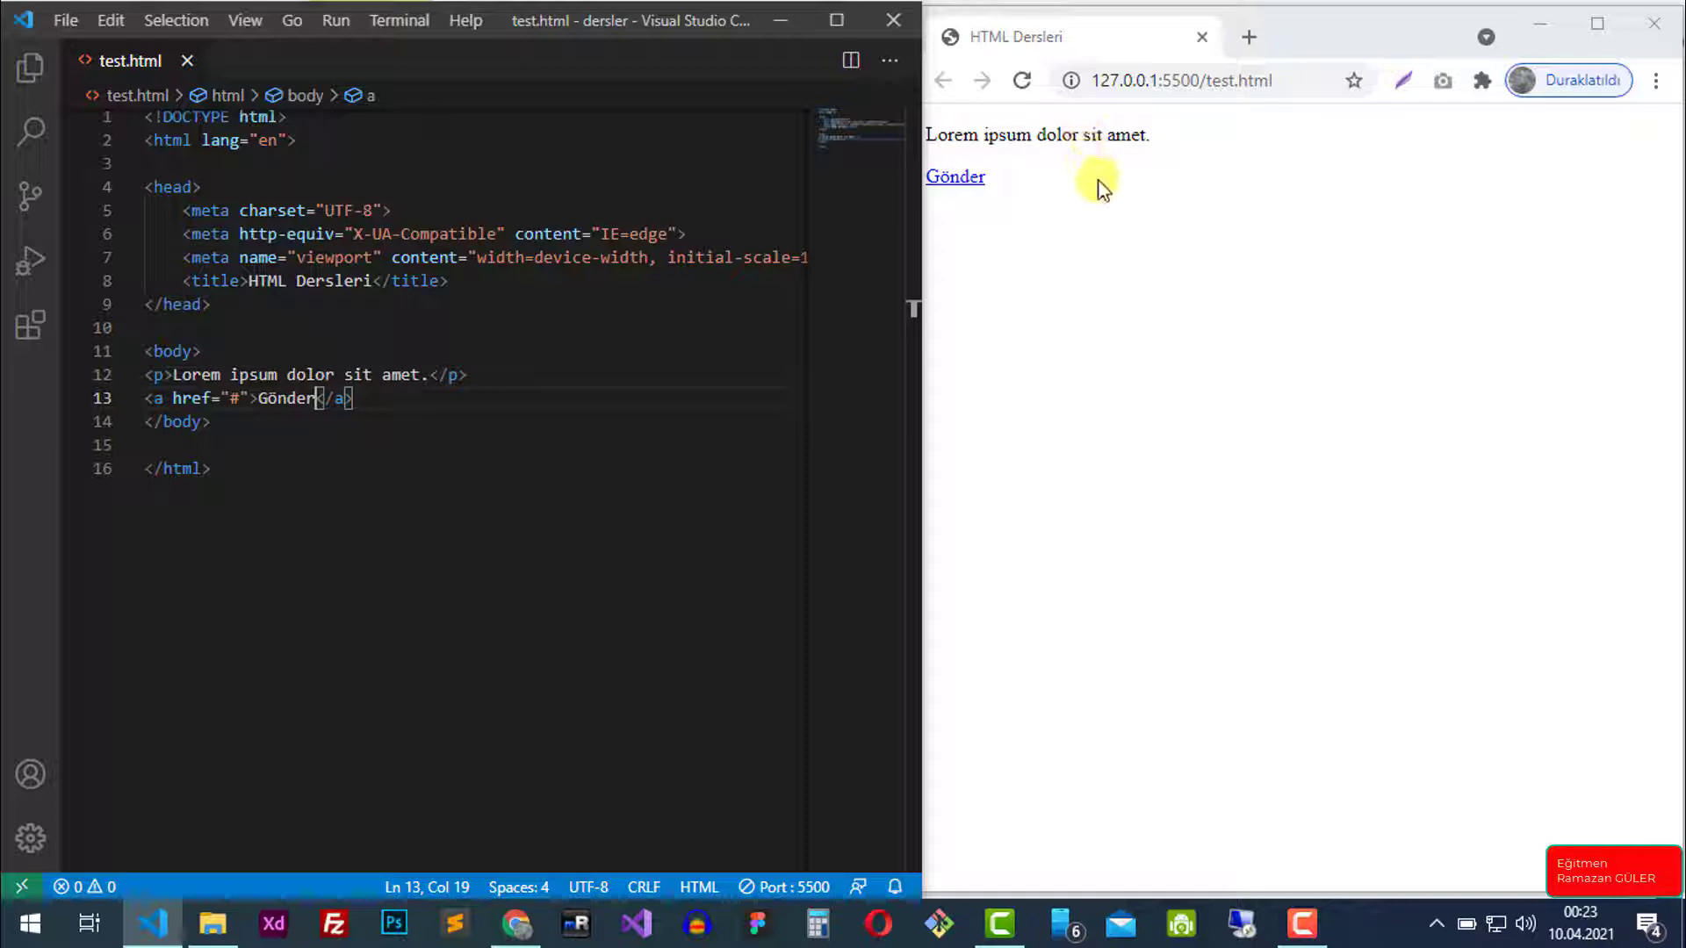
Open İncele developer tools on the test page and maximize the Chrome window
{"action": "right_click", "coordinate": [1106, 497]}
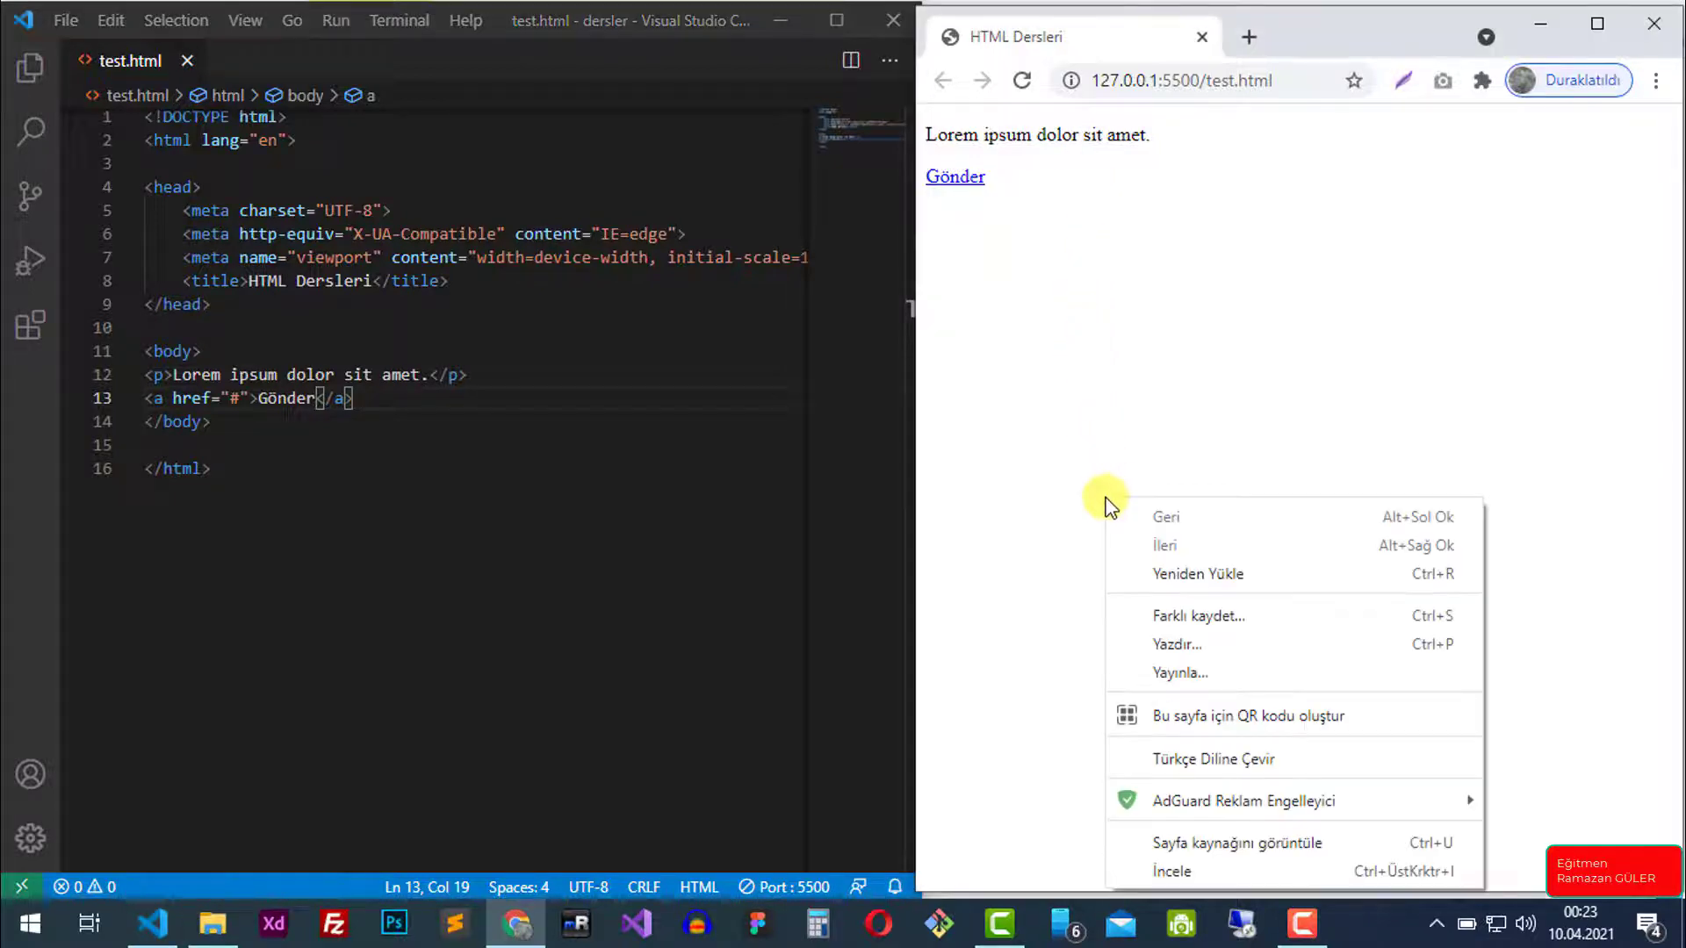
{"action": "left_click", "coordinate": [1180, 870]}
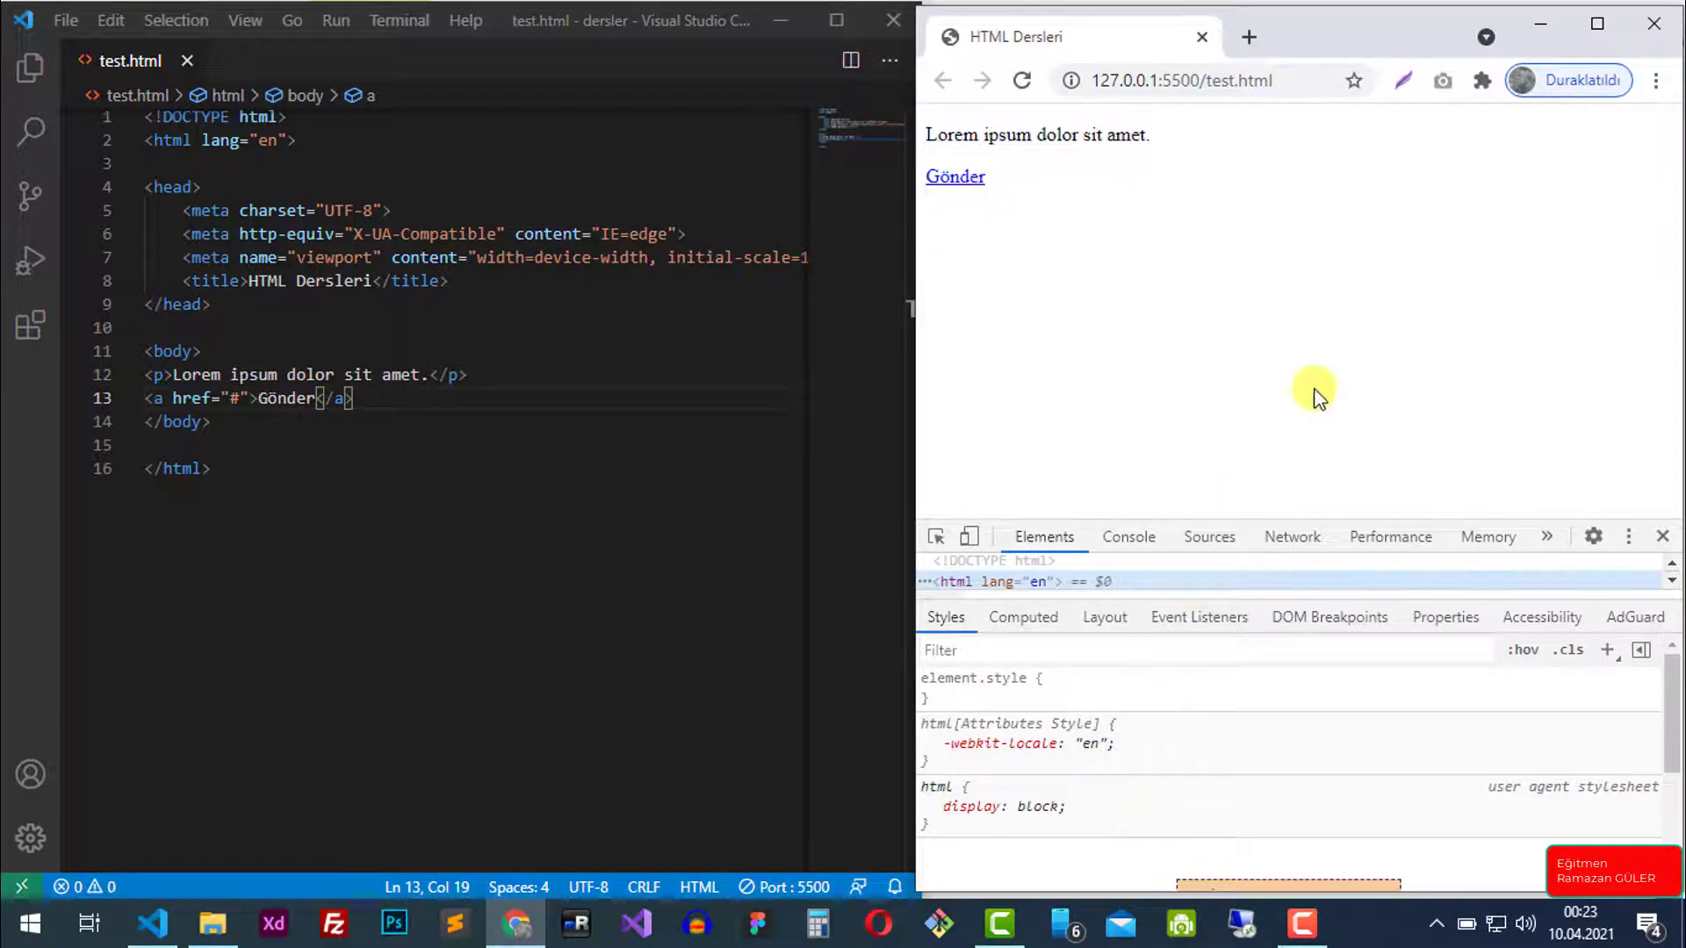
{"action": "left_click", "coordinate": [1597, 23]}
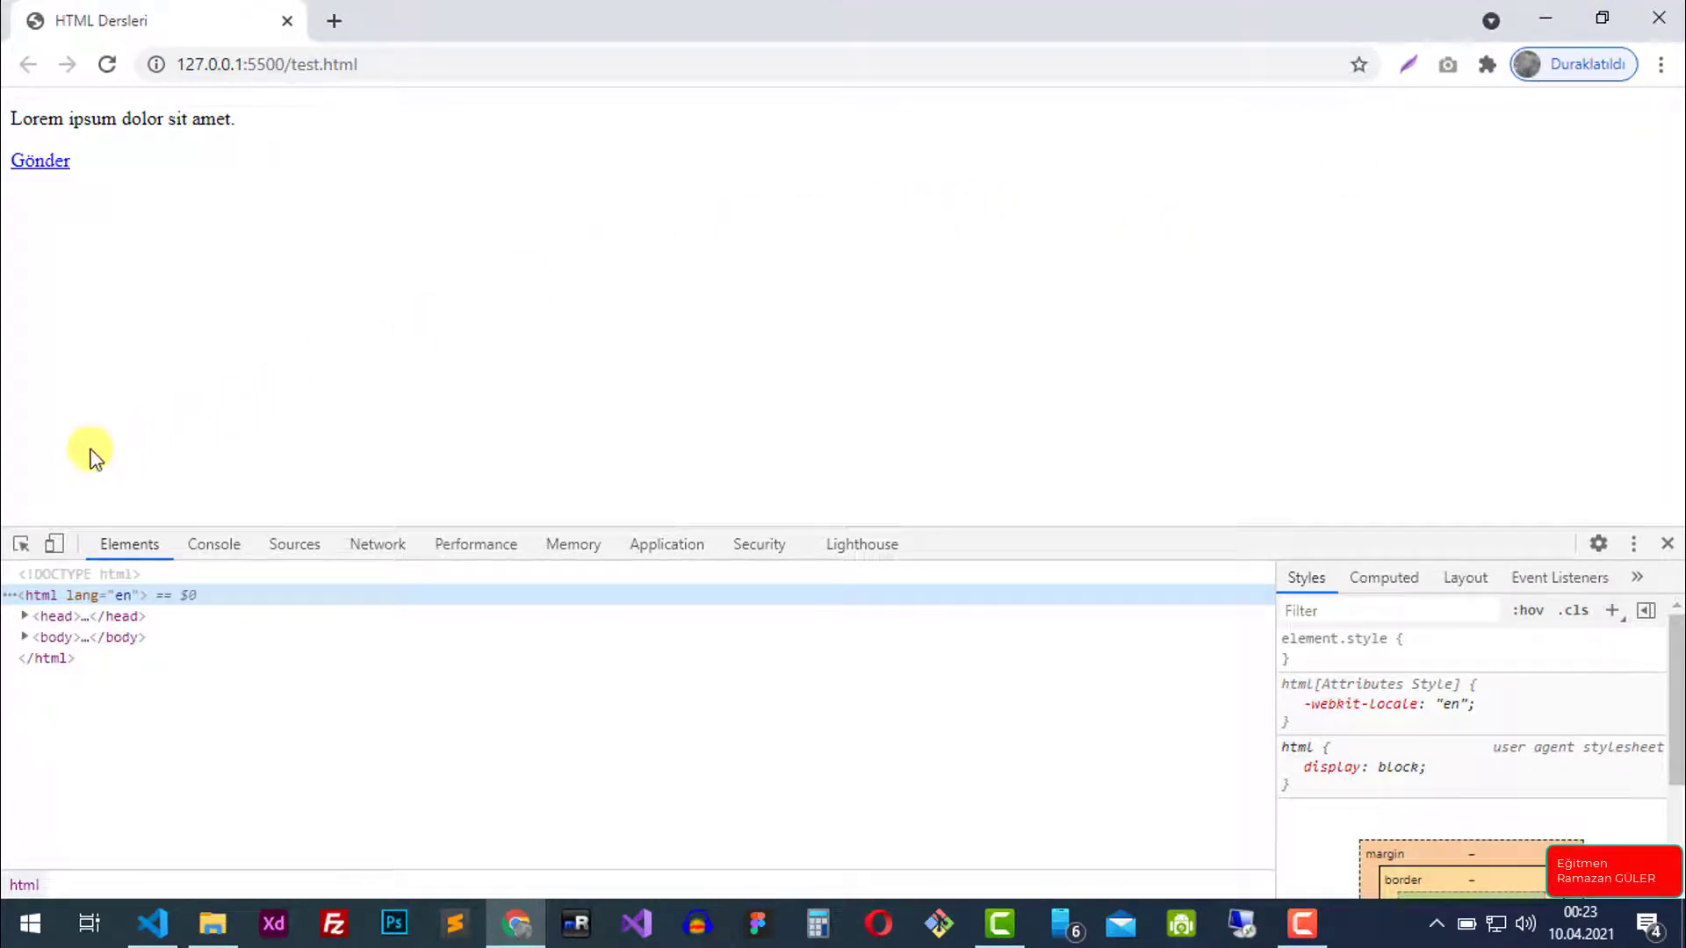
Use the element picker to select the Gönder link and show its default link styles
{"action": "left_click", "coordinate": [21, 547]}
{"action": "left_click", "coordinate": [21, 547]}
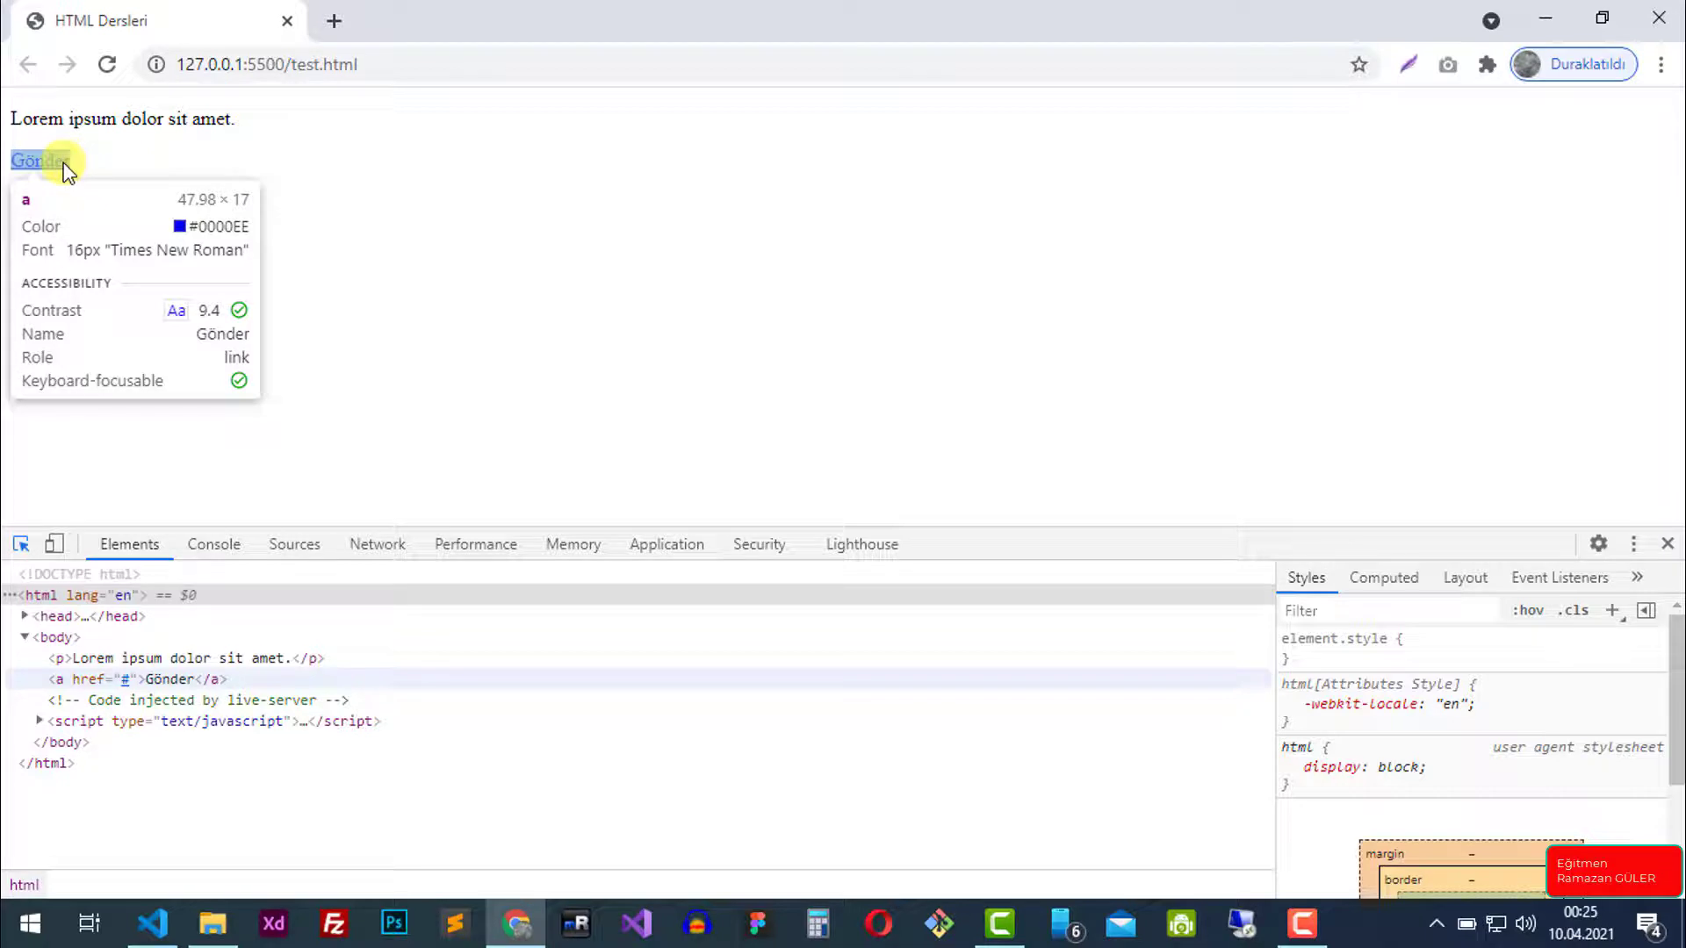
{"action": "left_click", "coordinate": [66, 167]}
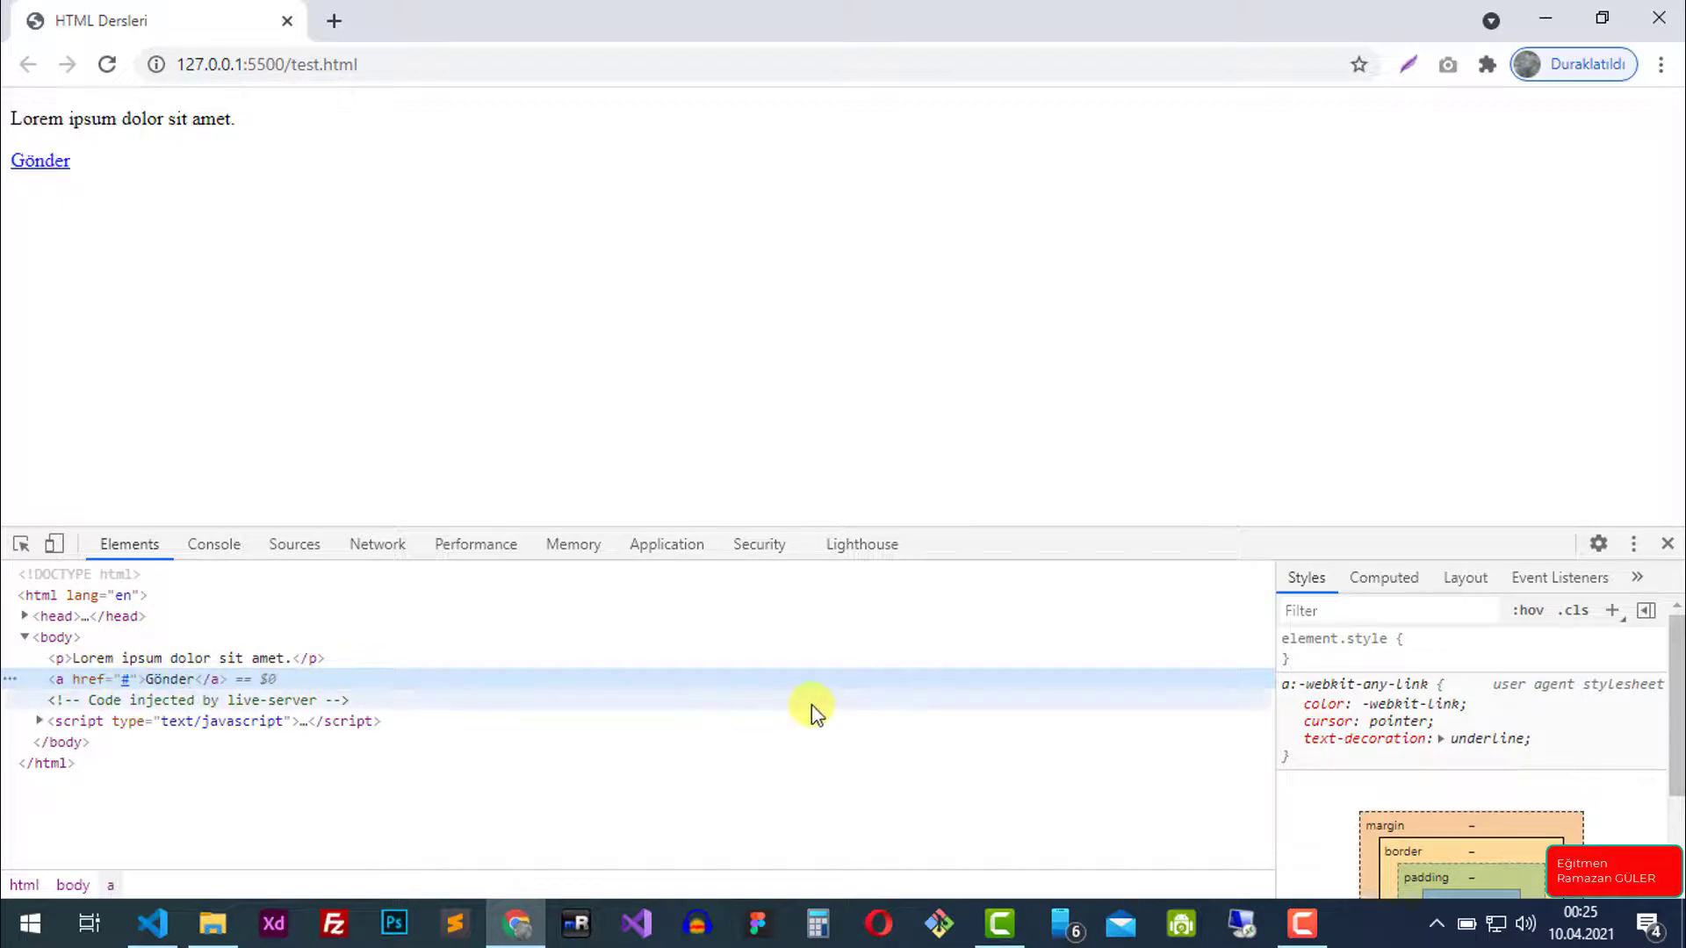
Add display: block to the Gönder link's element.style
{"action": "left_click", "coordinate": [1426, 648]}
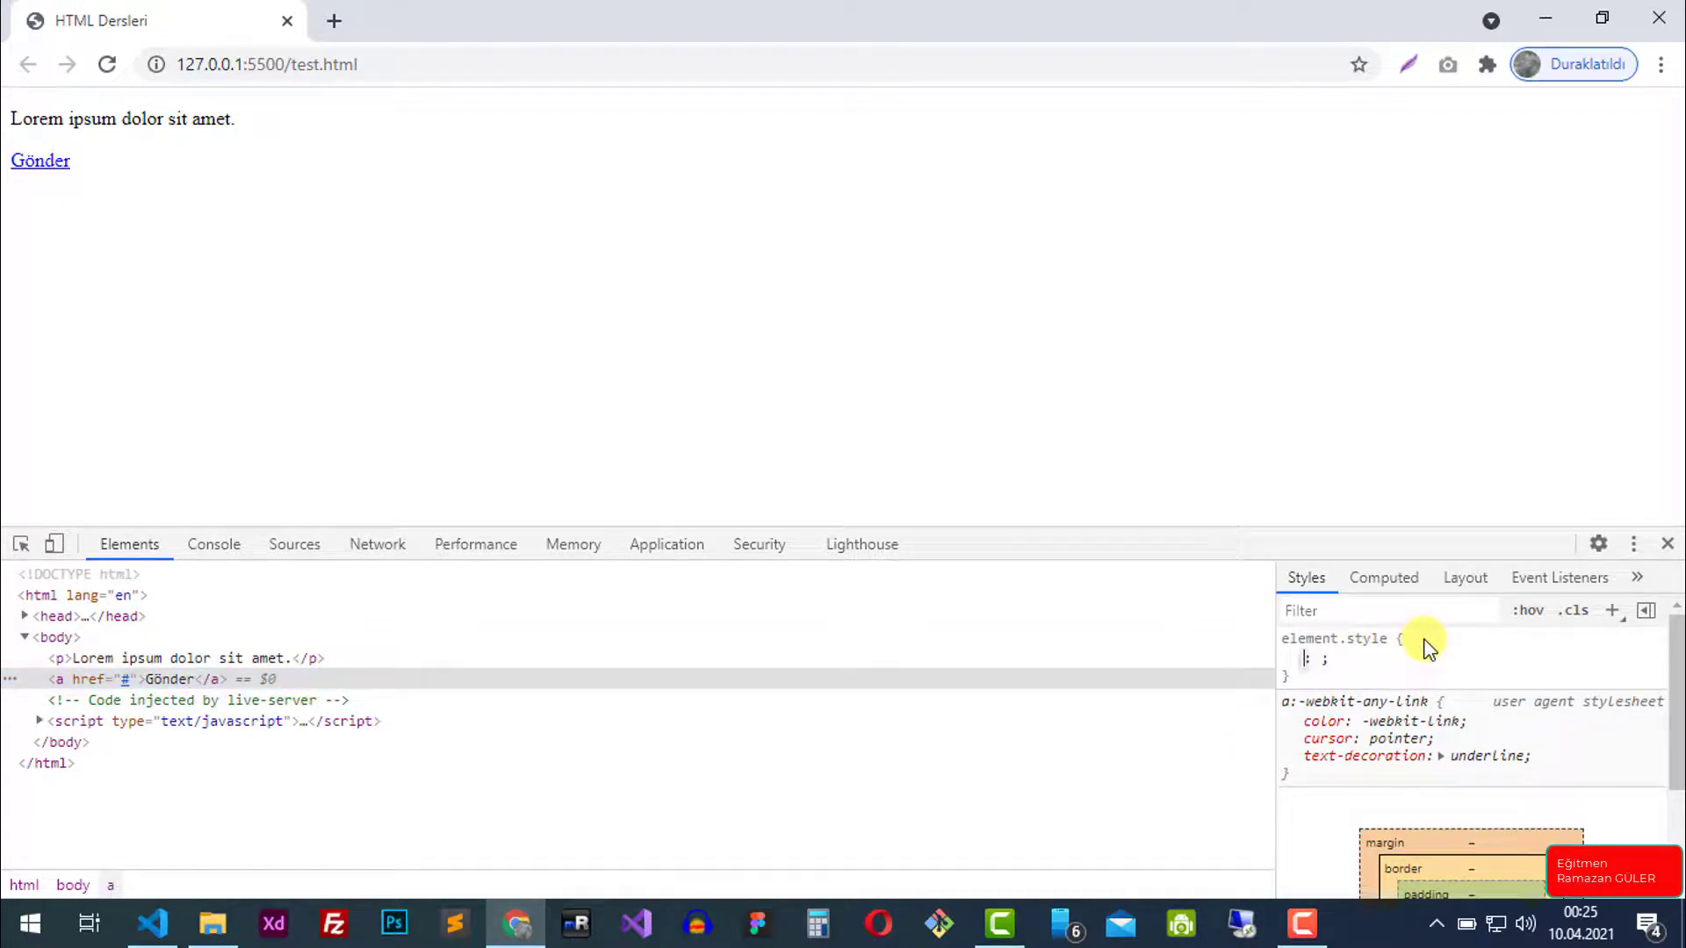
{"action": "type", "text": "dip"}
{"action": "key", "text": "Tab"}
{"action": "key", "text": "Return"}
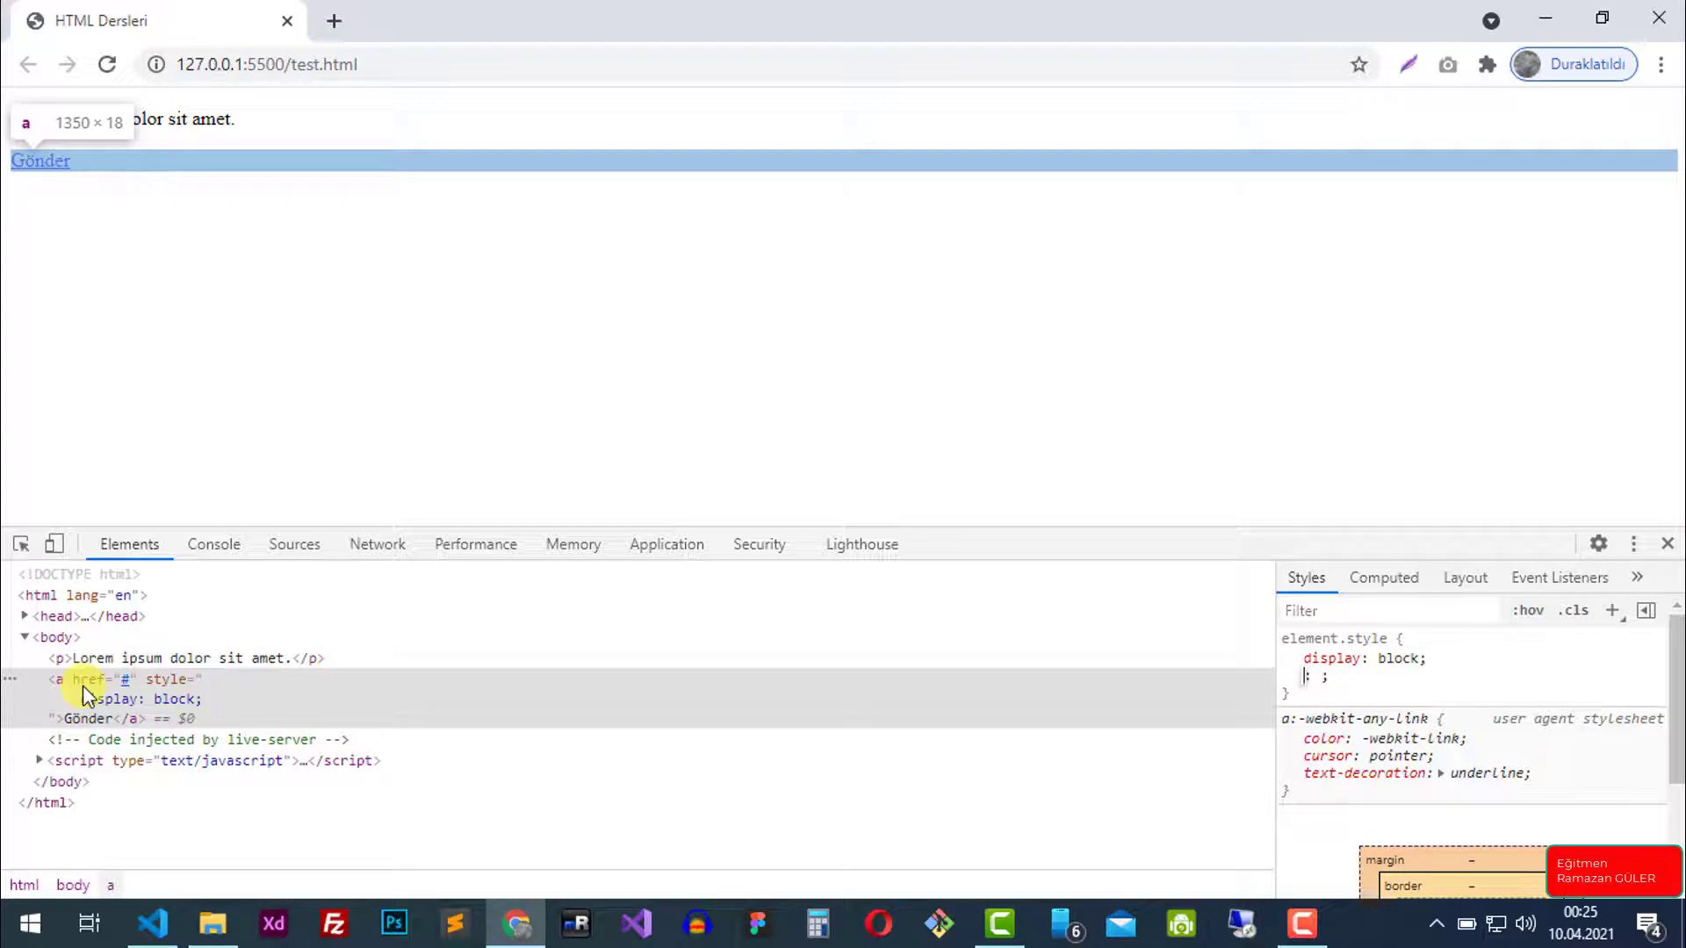
Pick the Lorem ipsum paragraph and give its element.style display: inline
{"action": "left_click", "coordinate": [22, 542]}
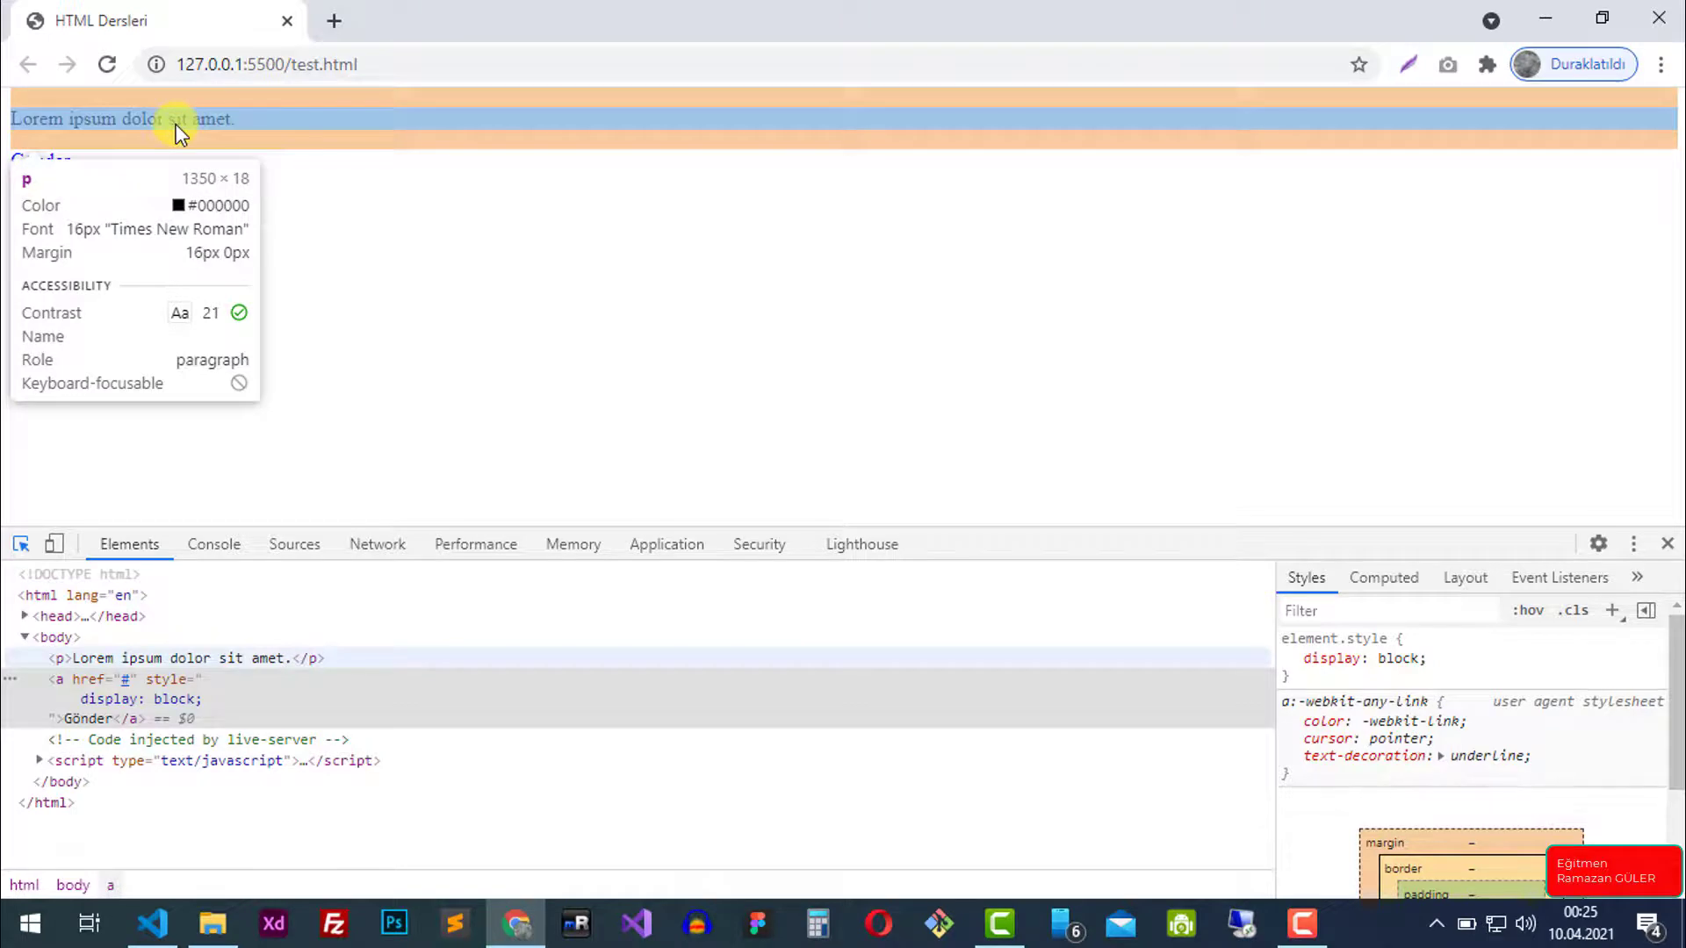
{"action": "left_click", "coordinate": [180, 131]}
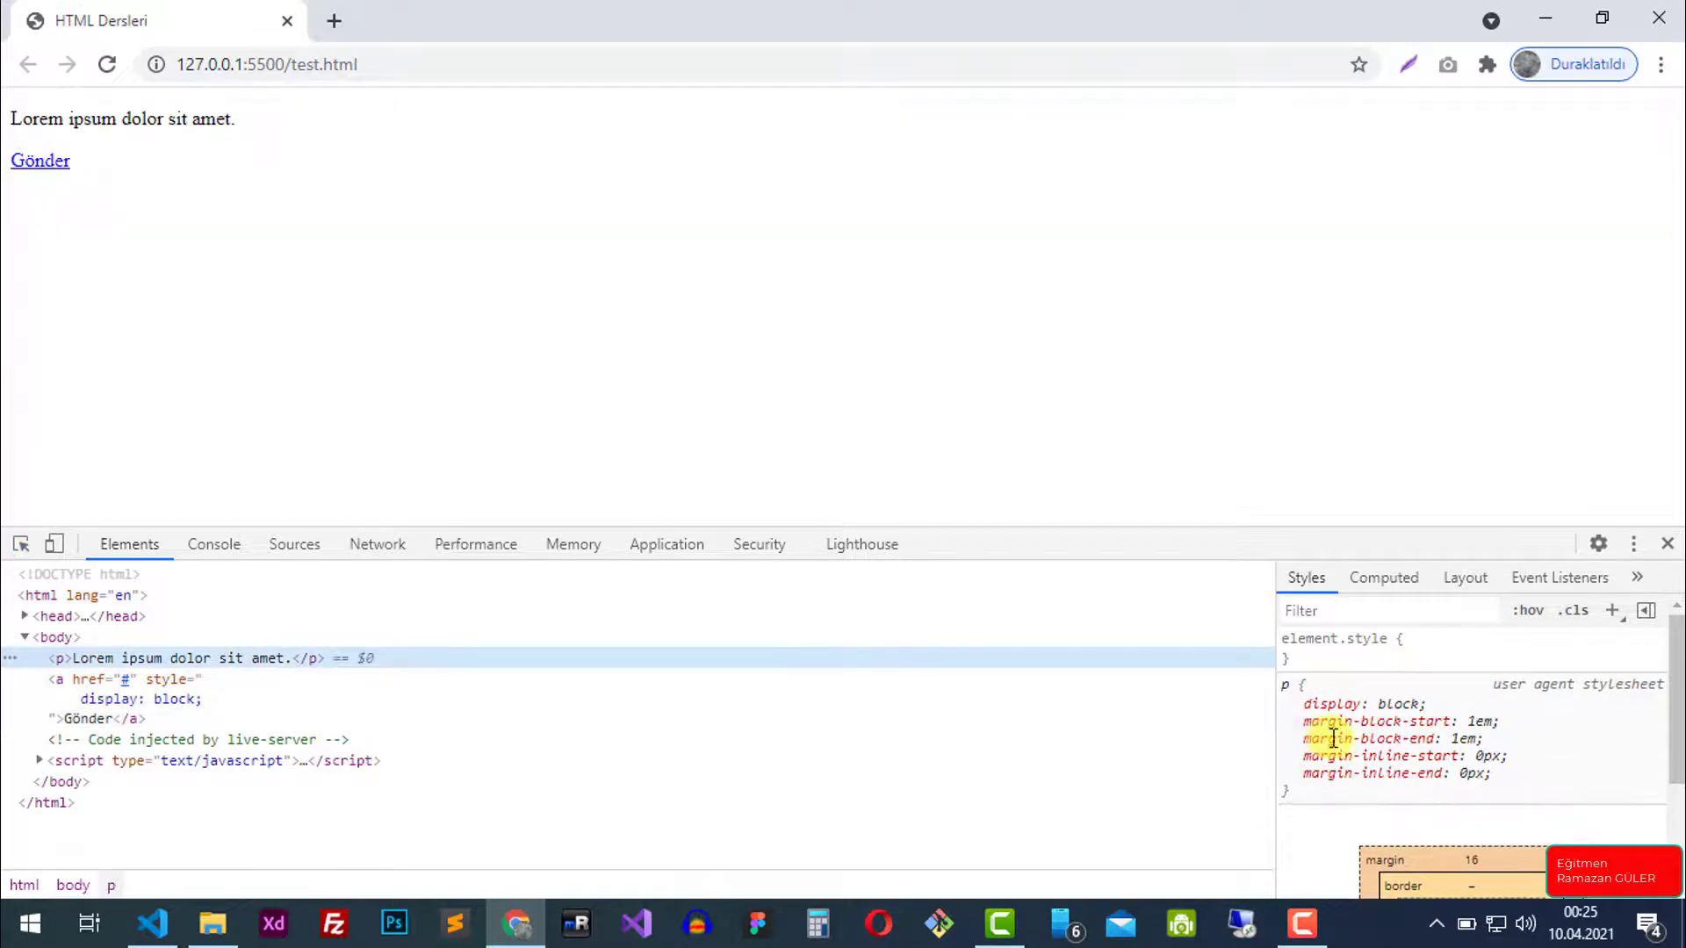
{"action": "left_click", "coordinate": [1423, 645]}
{"action": "type", "text": "di"}
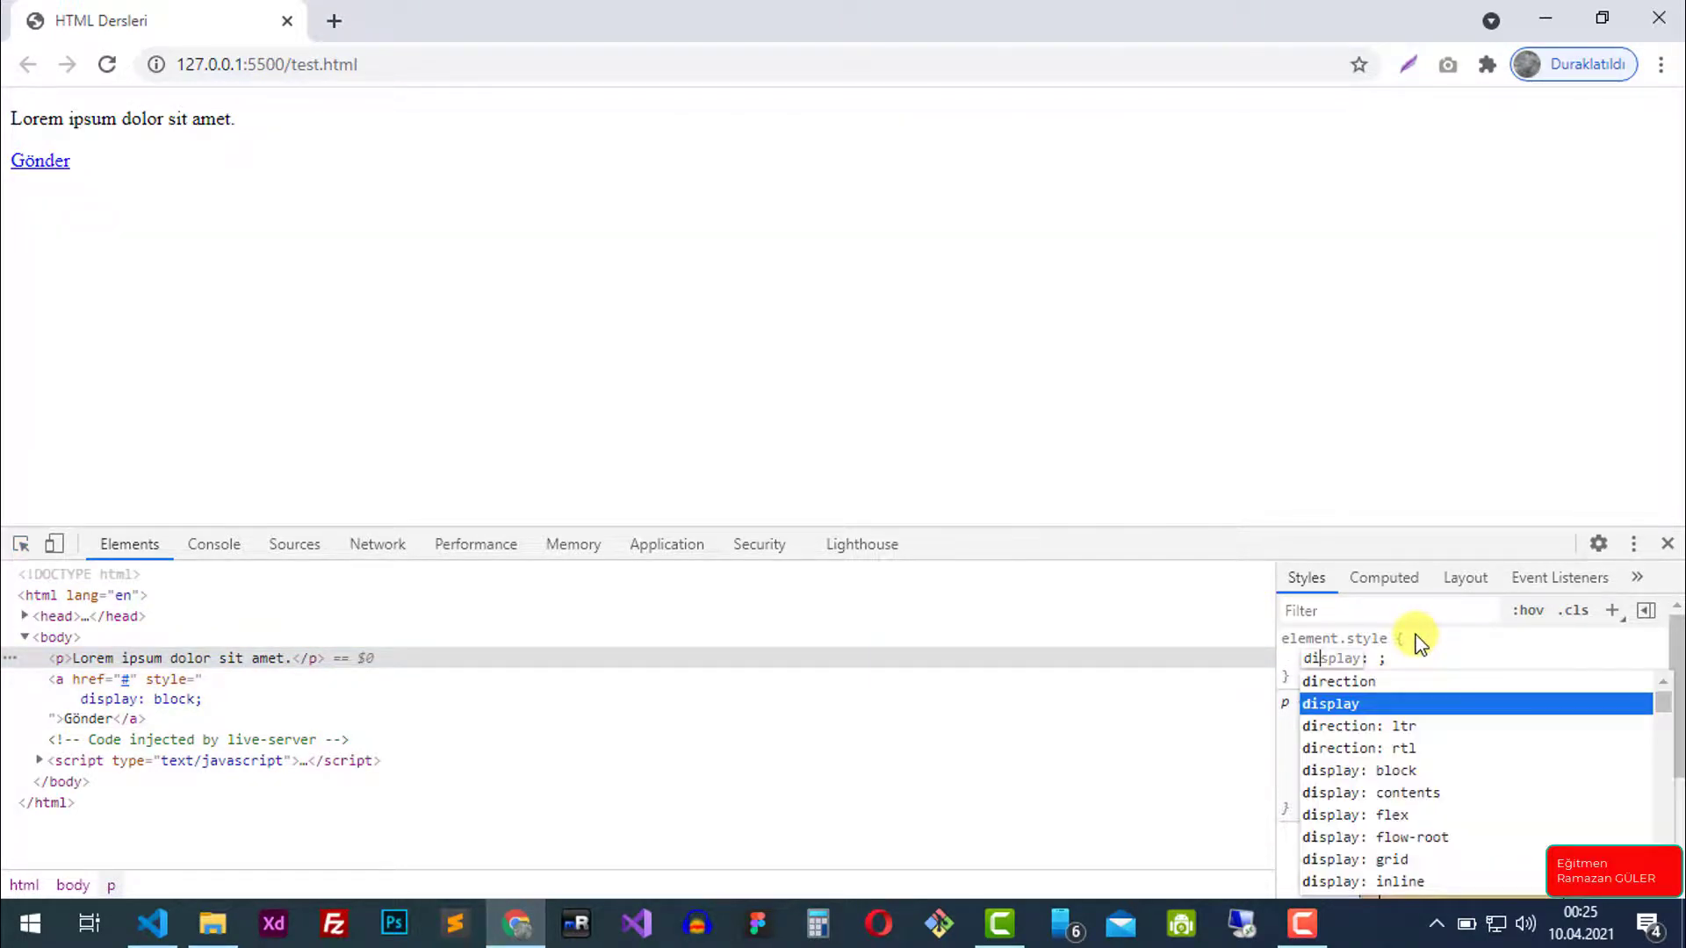
{"action": "key", "text": "Tab"}
{"action": "type", "text": "inl"}
{"action": "key", "text": "Return"}
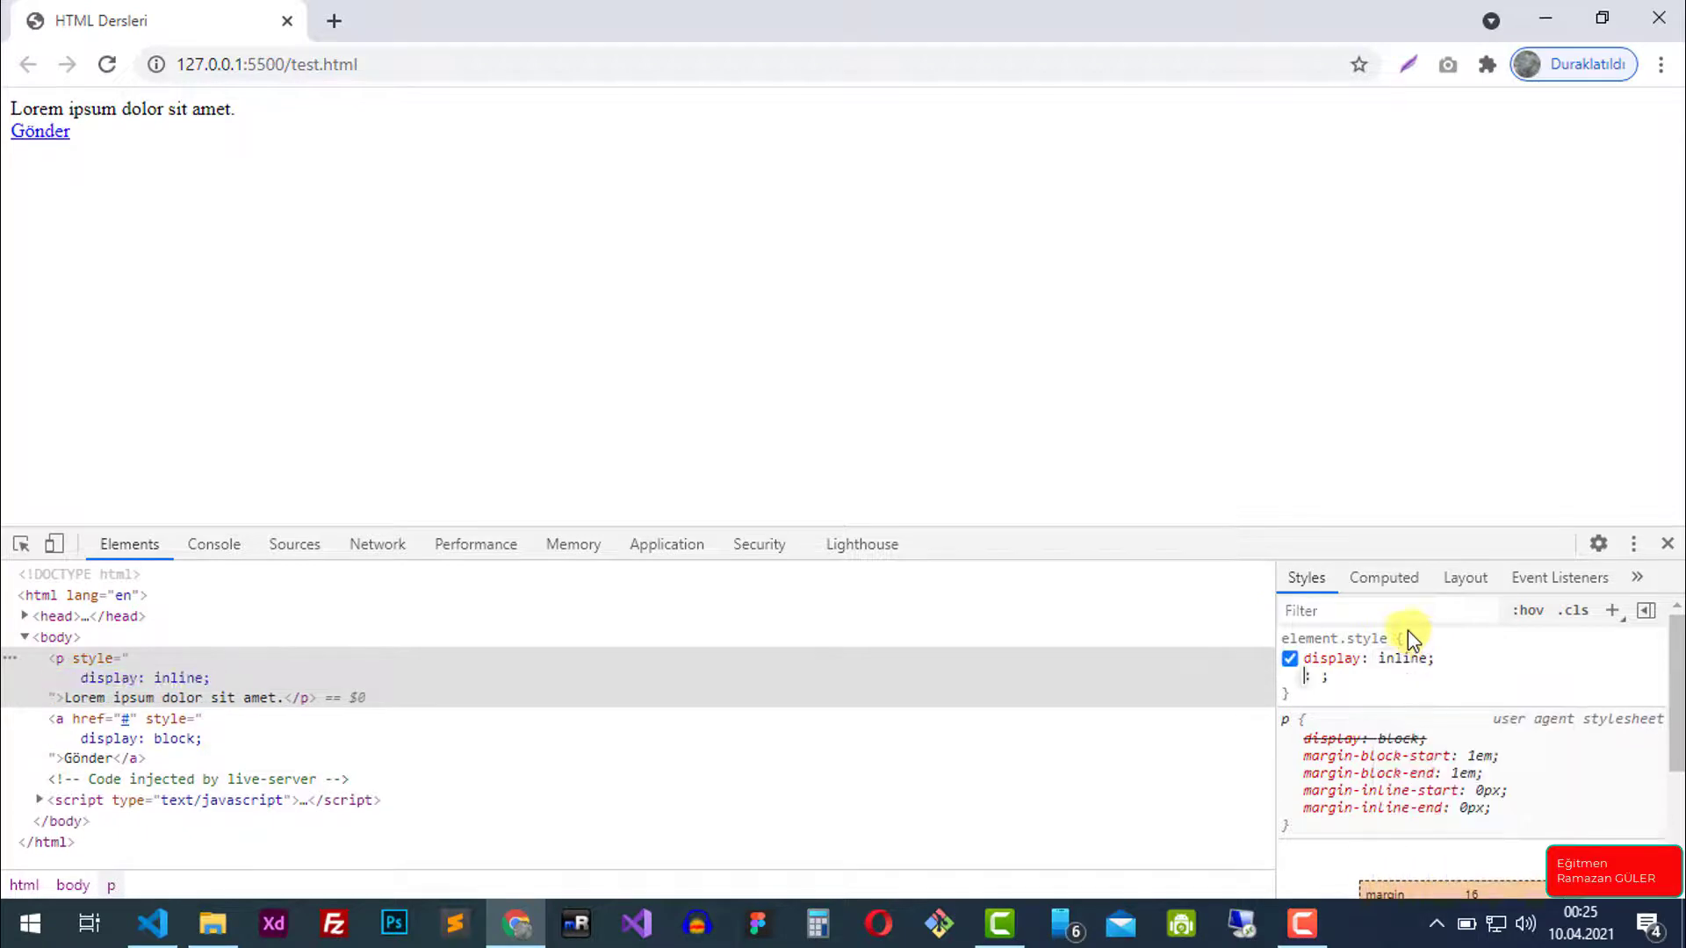
{"action": "left_click", "coordinate": [21, 543]}
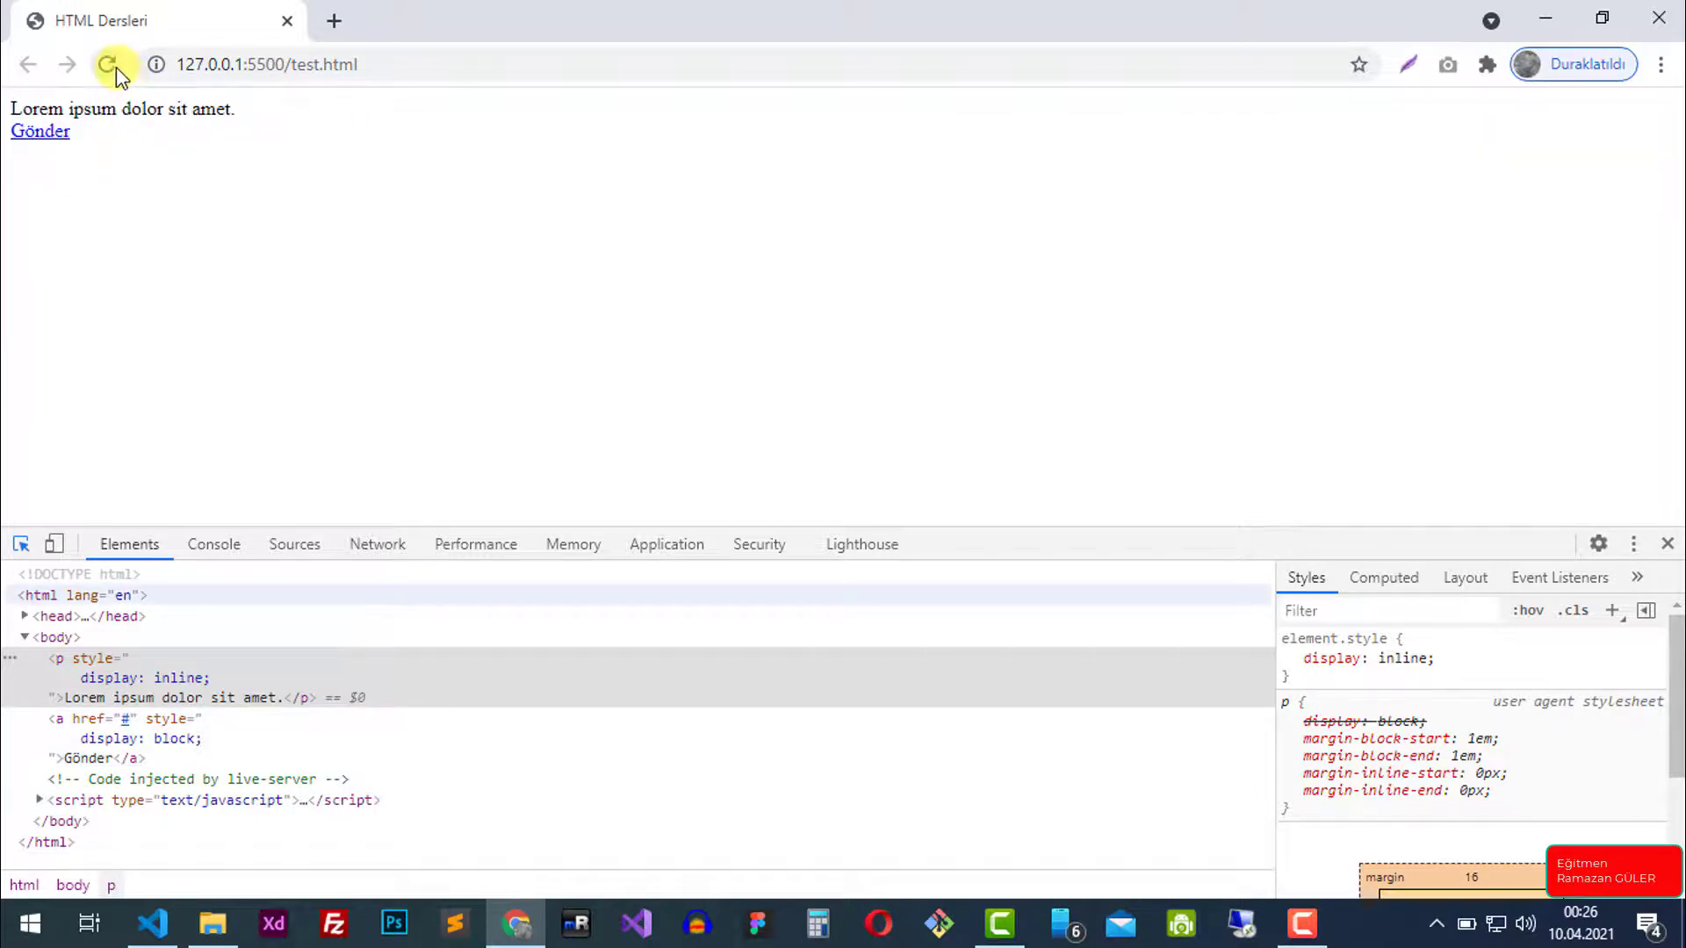
Reload test.html and pick the Gönder link with the element picker
{"action": "left_click", "coordinate": [114, 66]}
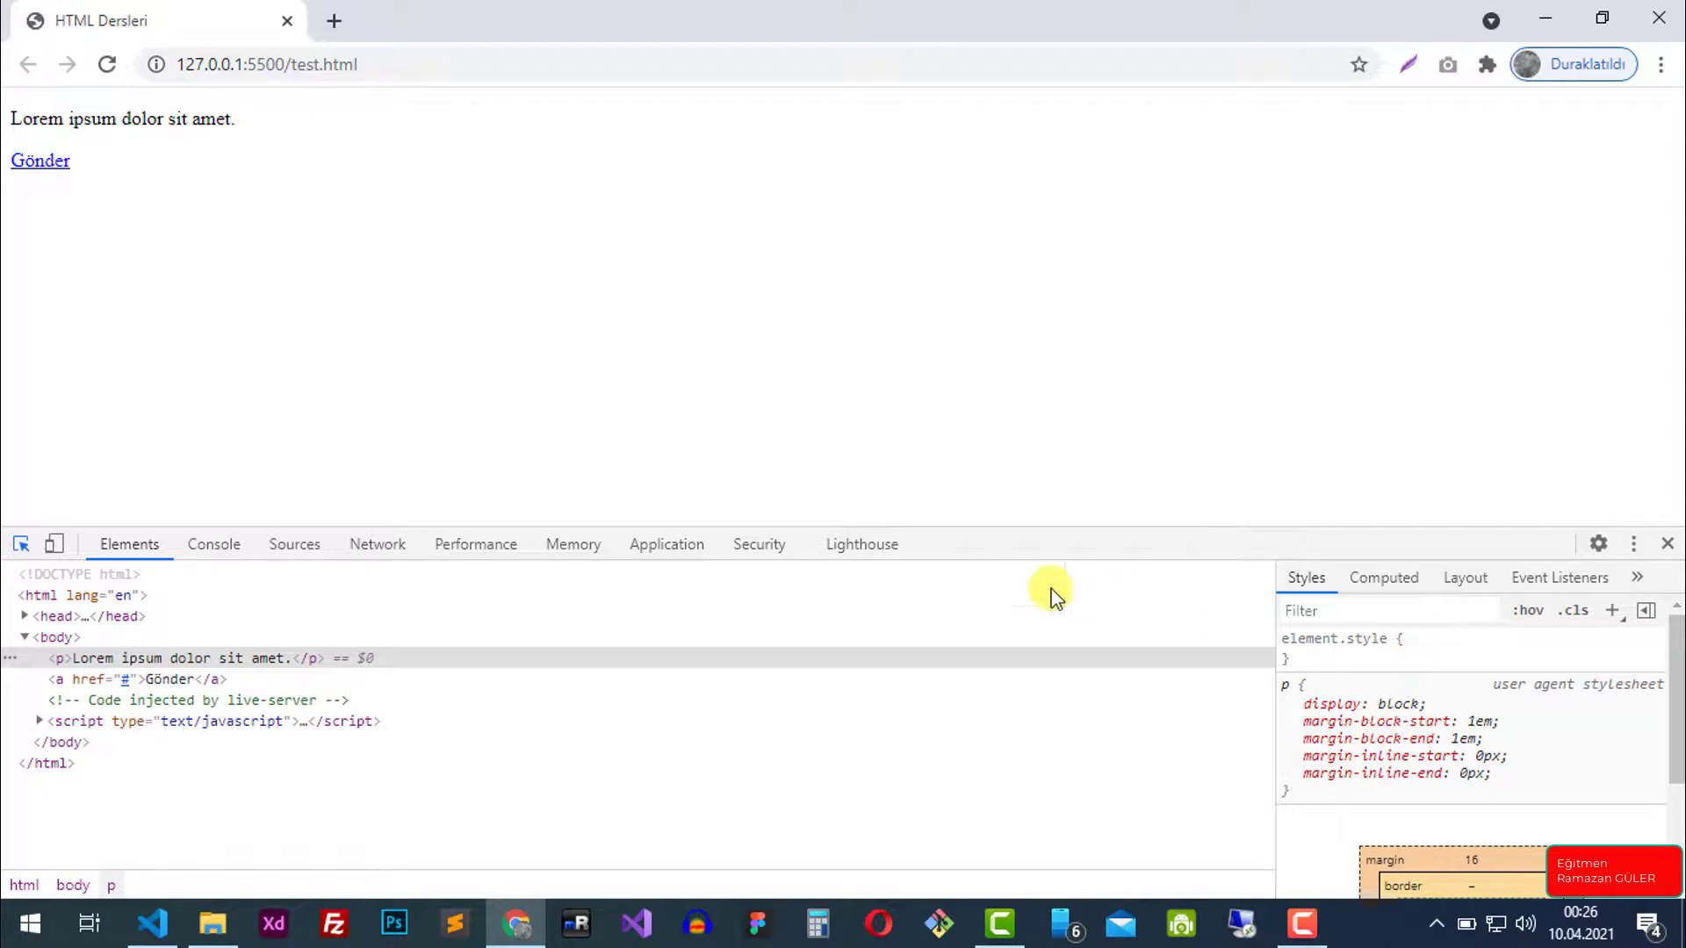
{"action": "left_click", "coordinate": [67, 167]}
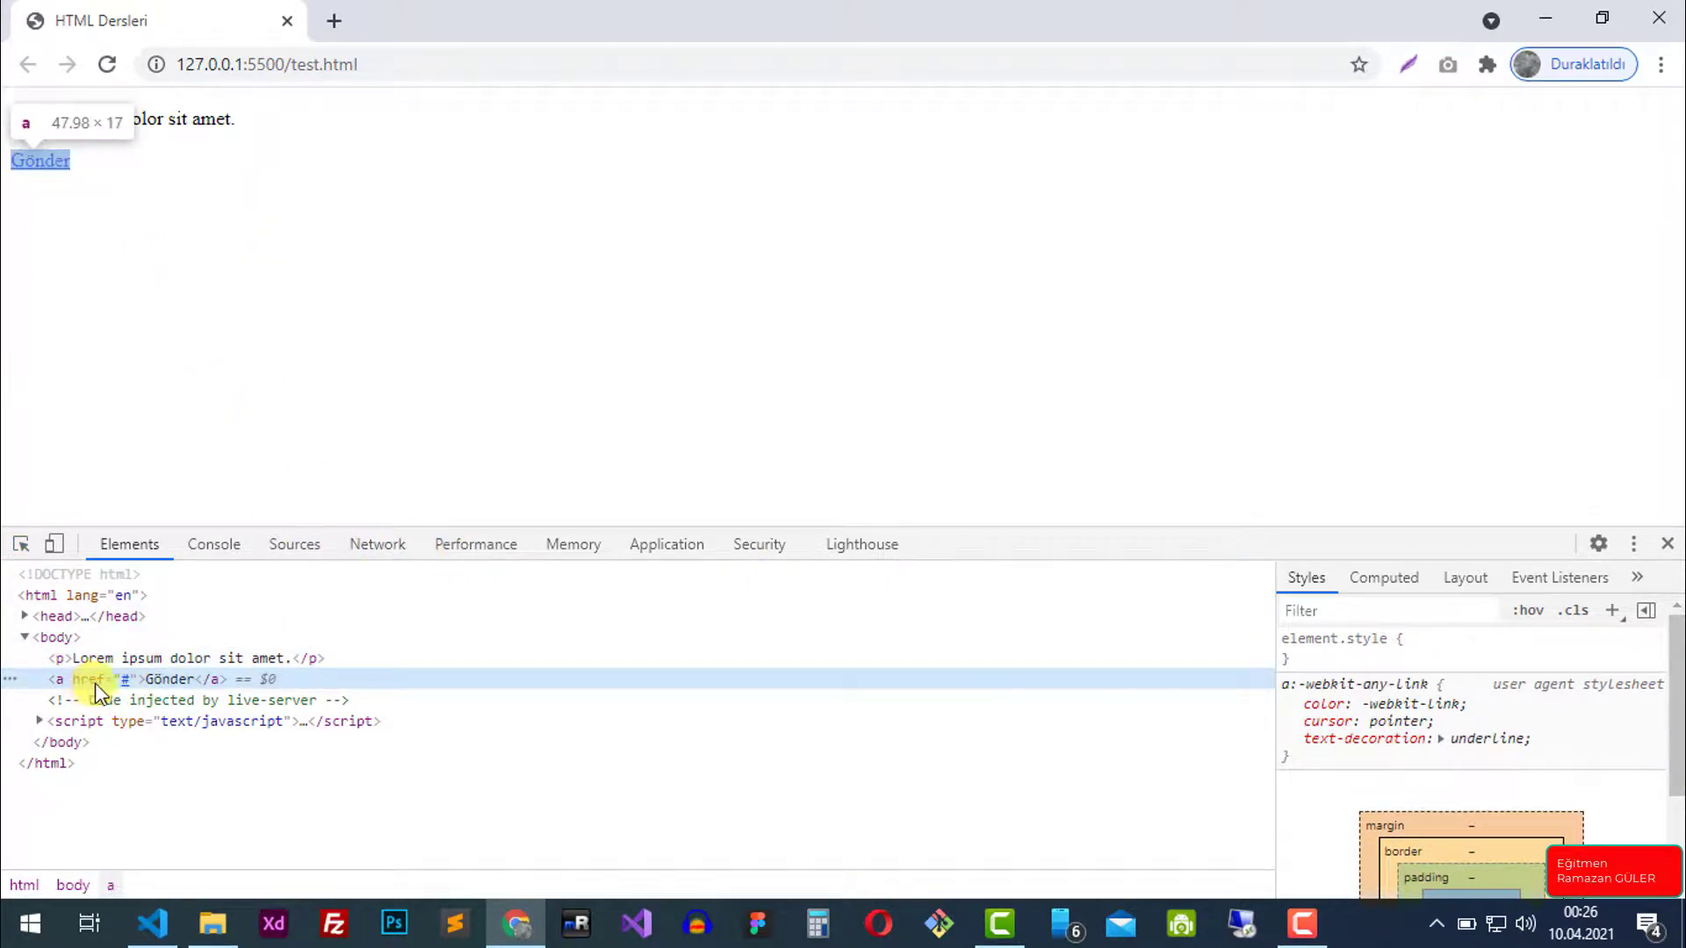
Add width: 250px and height: 250px to the Gönder link's element.style
{"action": "left_click", "coordinate": [1460, 651]}
{"action": "type", "text": "wid"}
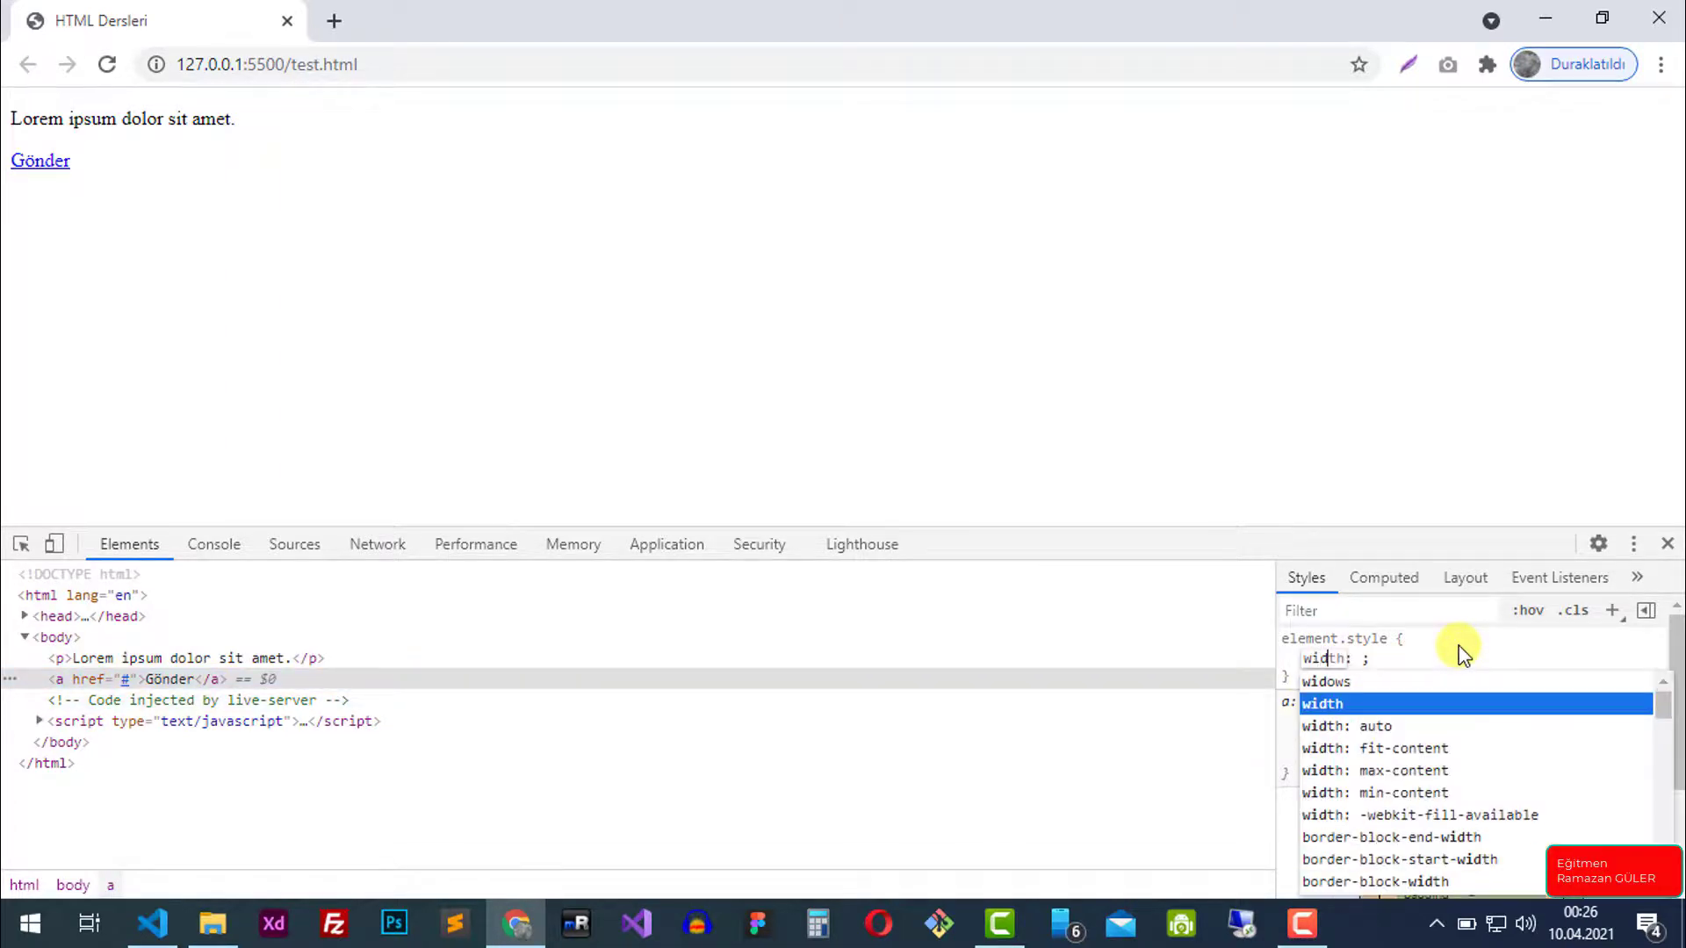
{"action": "key", "text": "Tab"}
{"action": "type", "text": "2"}
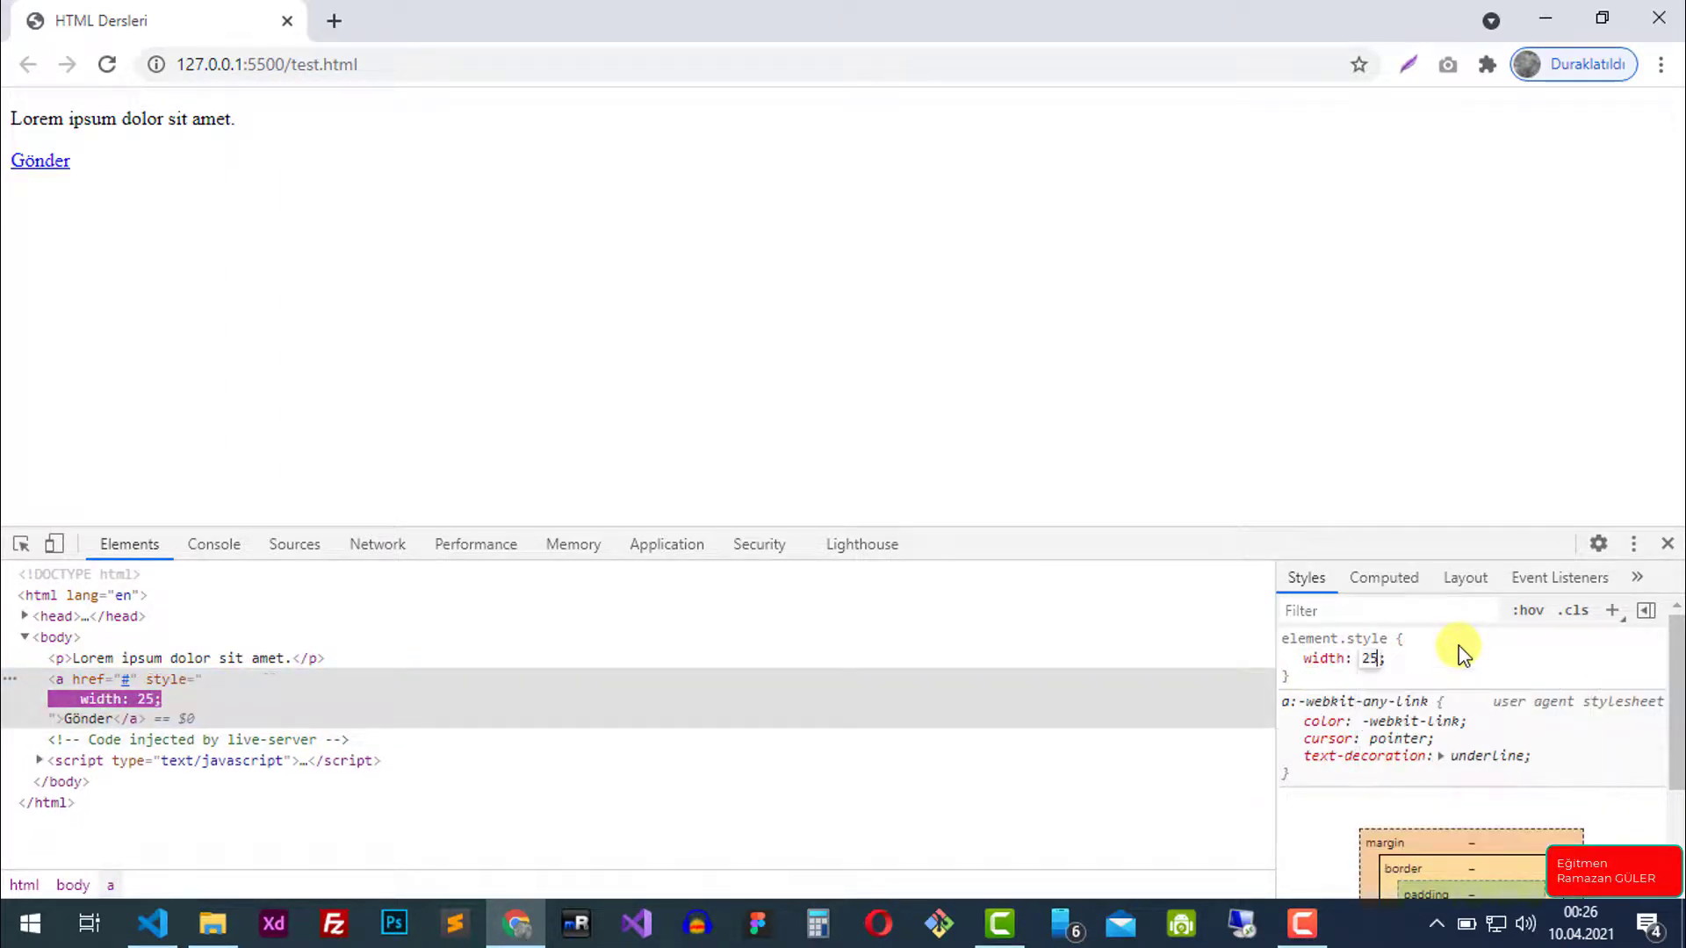
{"action": "type", "text": "50px"}
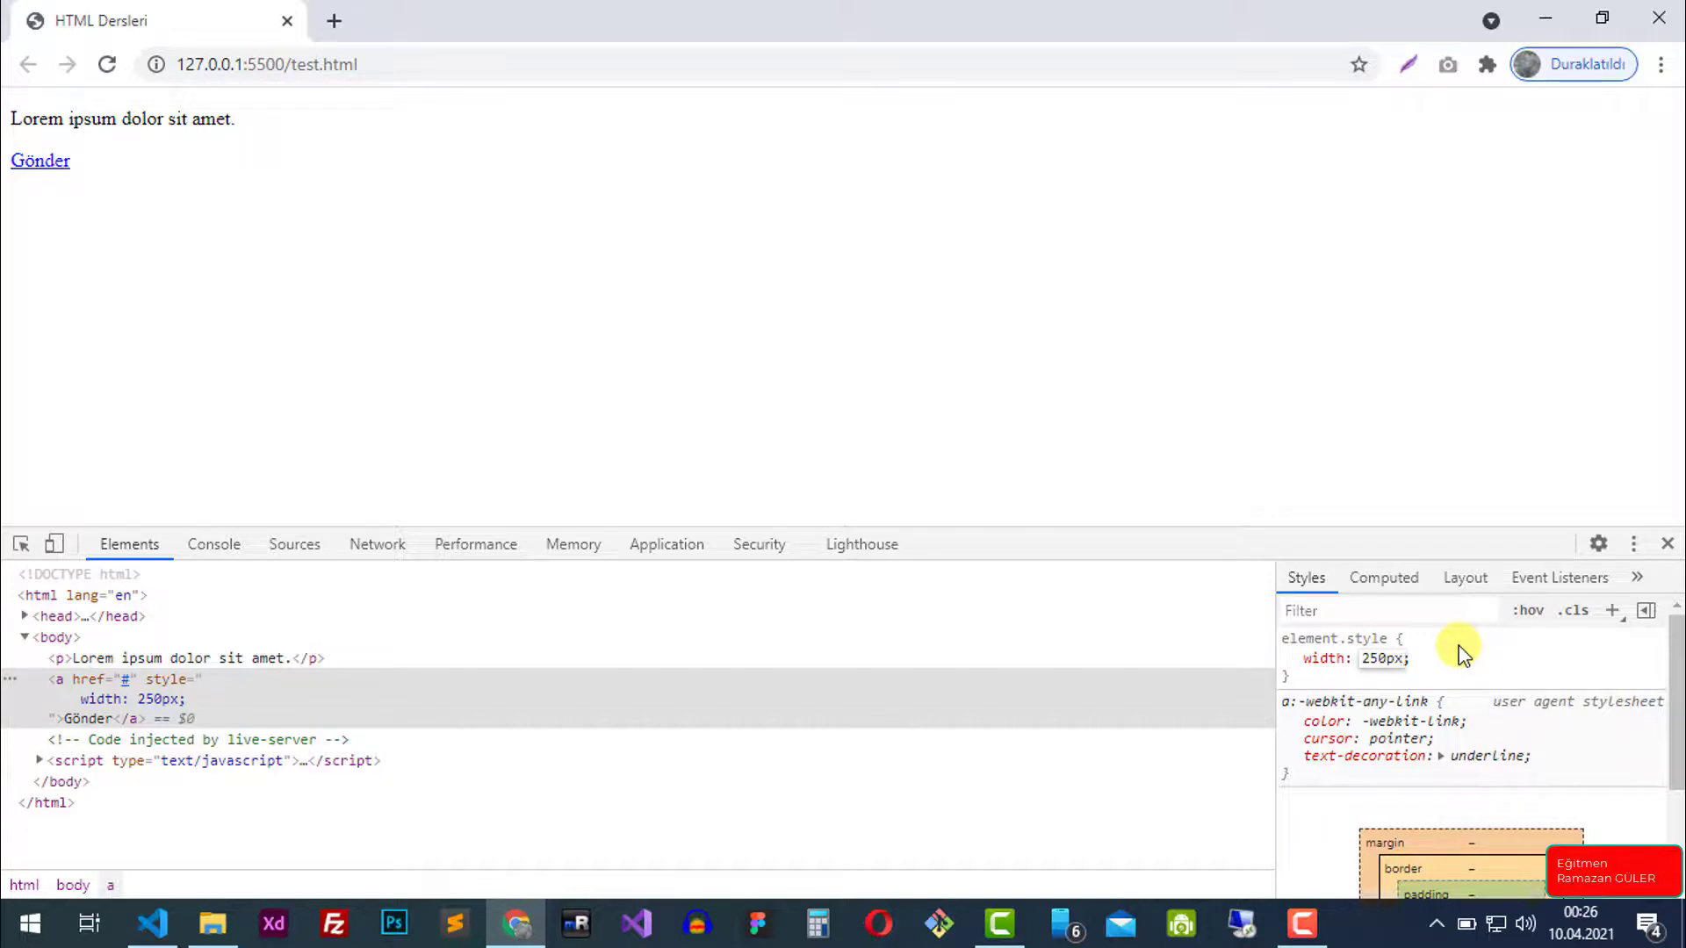
{"action": "key", "text": "Return"}
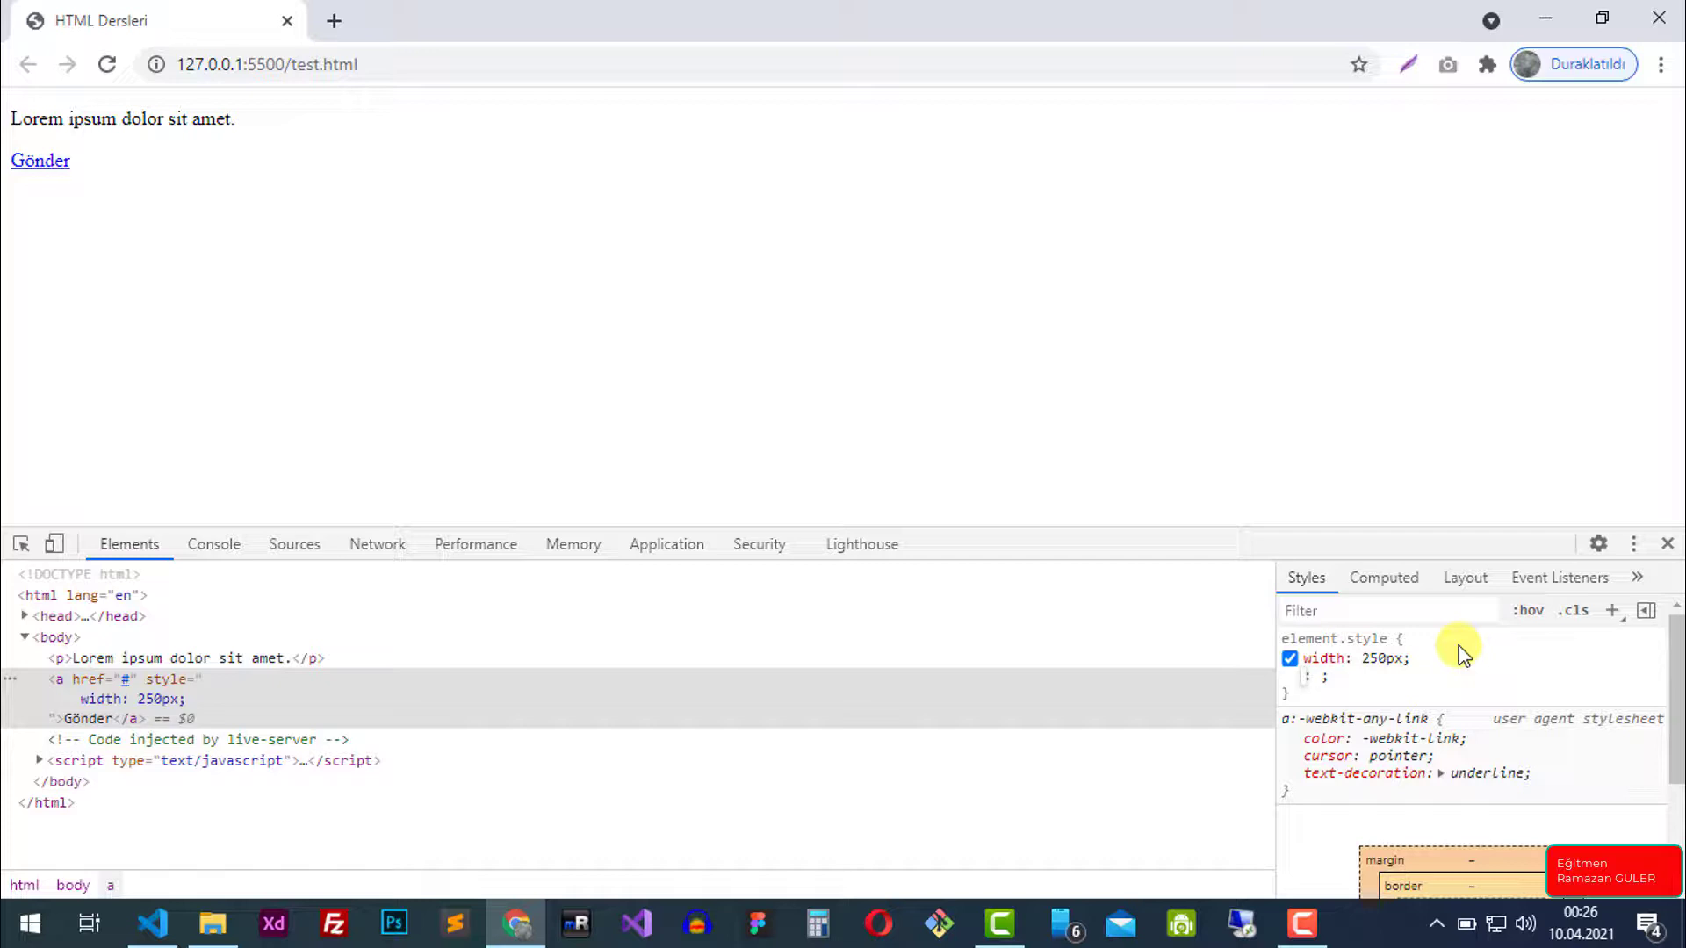
{"action": "type", "text": "height"}
{"action": "key", "text": "Tab"}
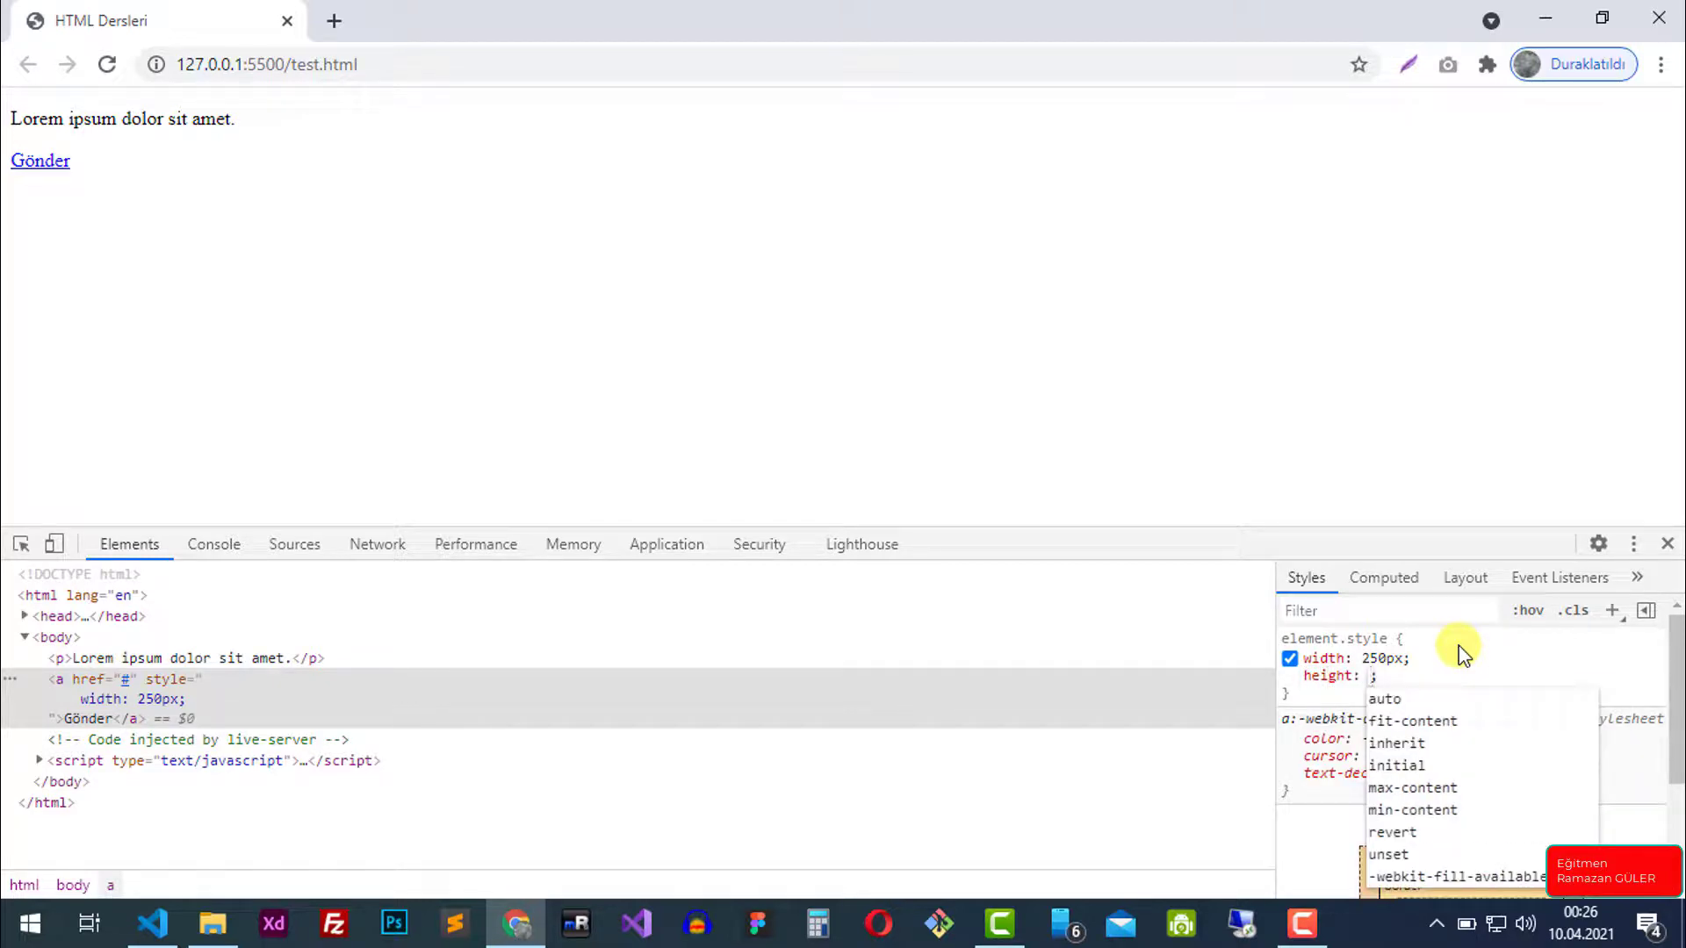
{"action": "type", "text": "250"}
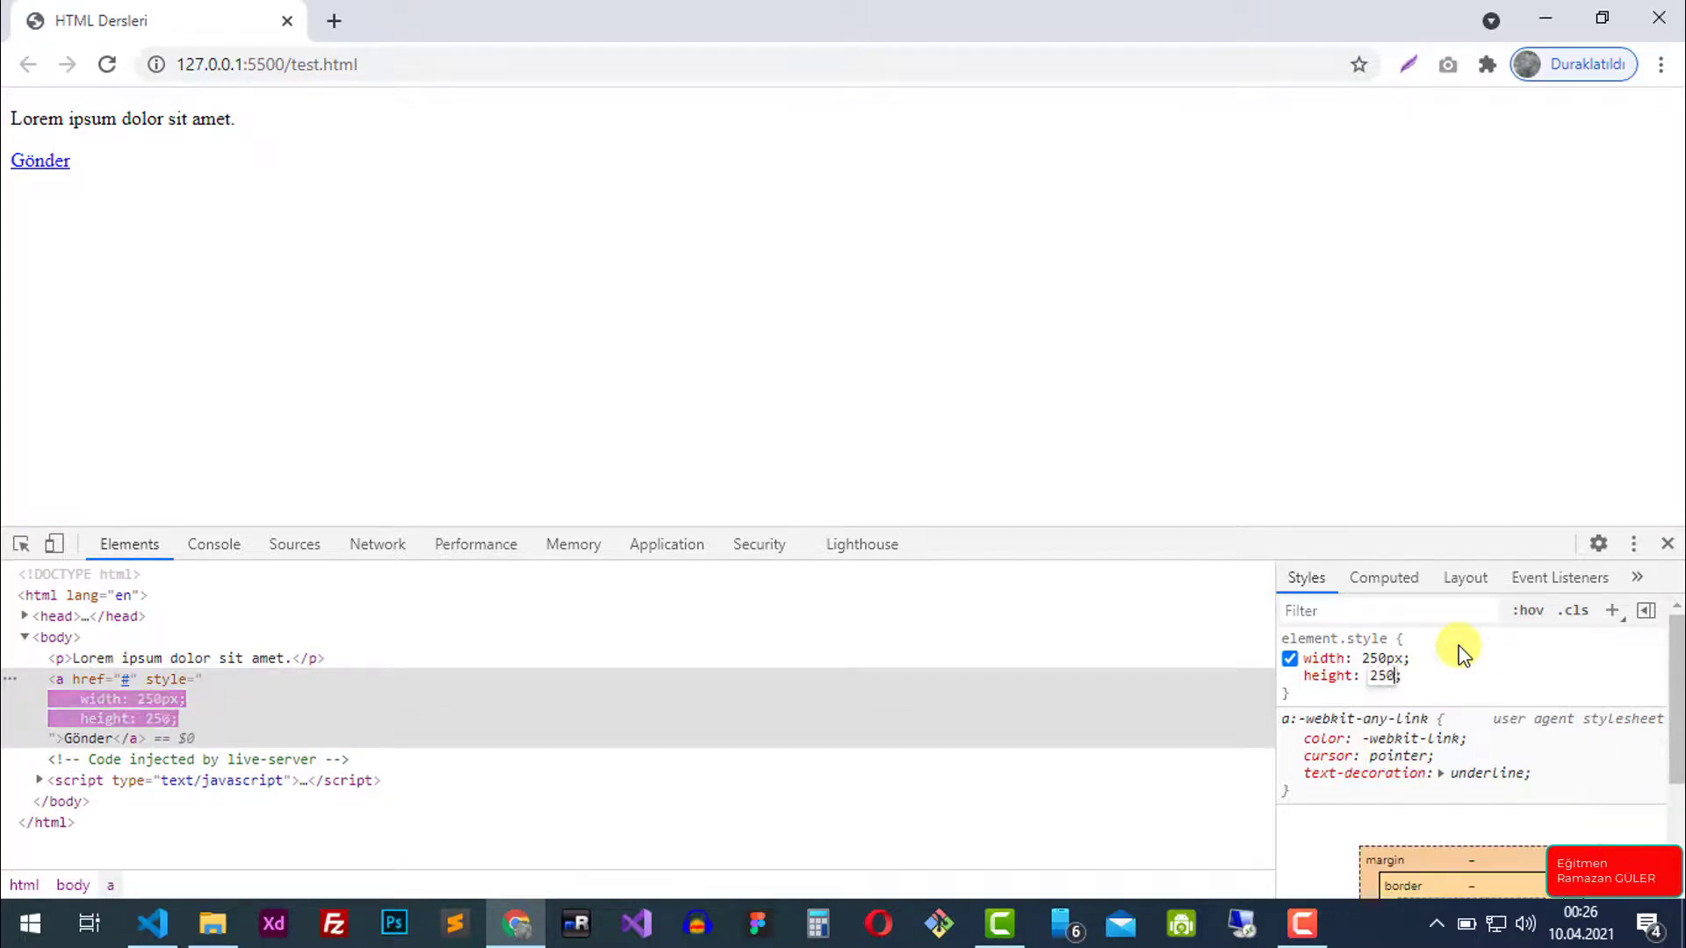
{"action": "type", "text": "px"}
{"action": "key", "text": "Return"}
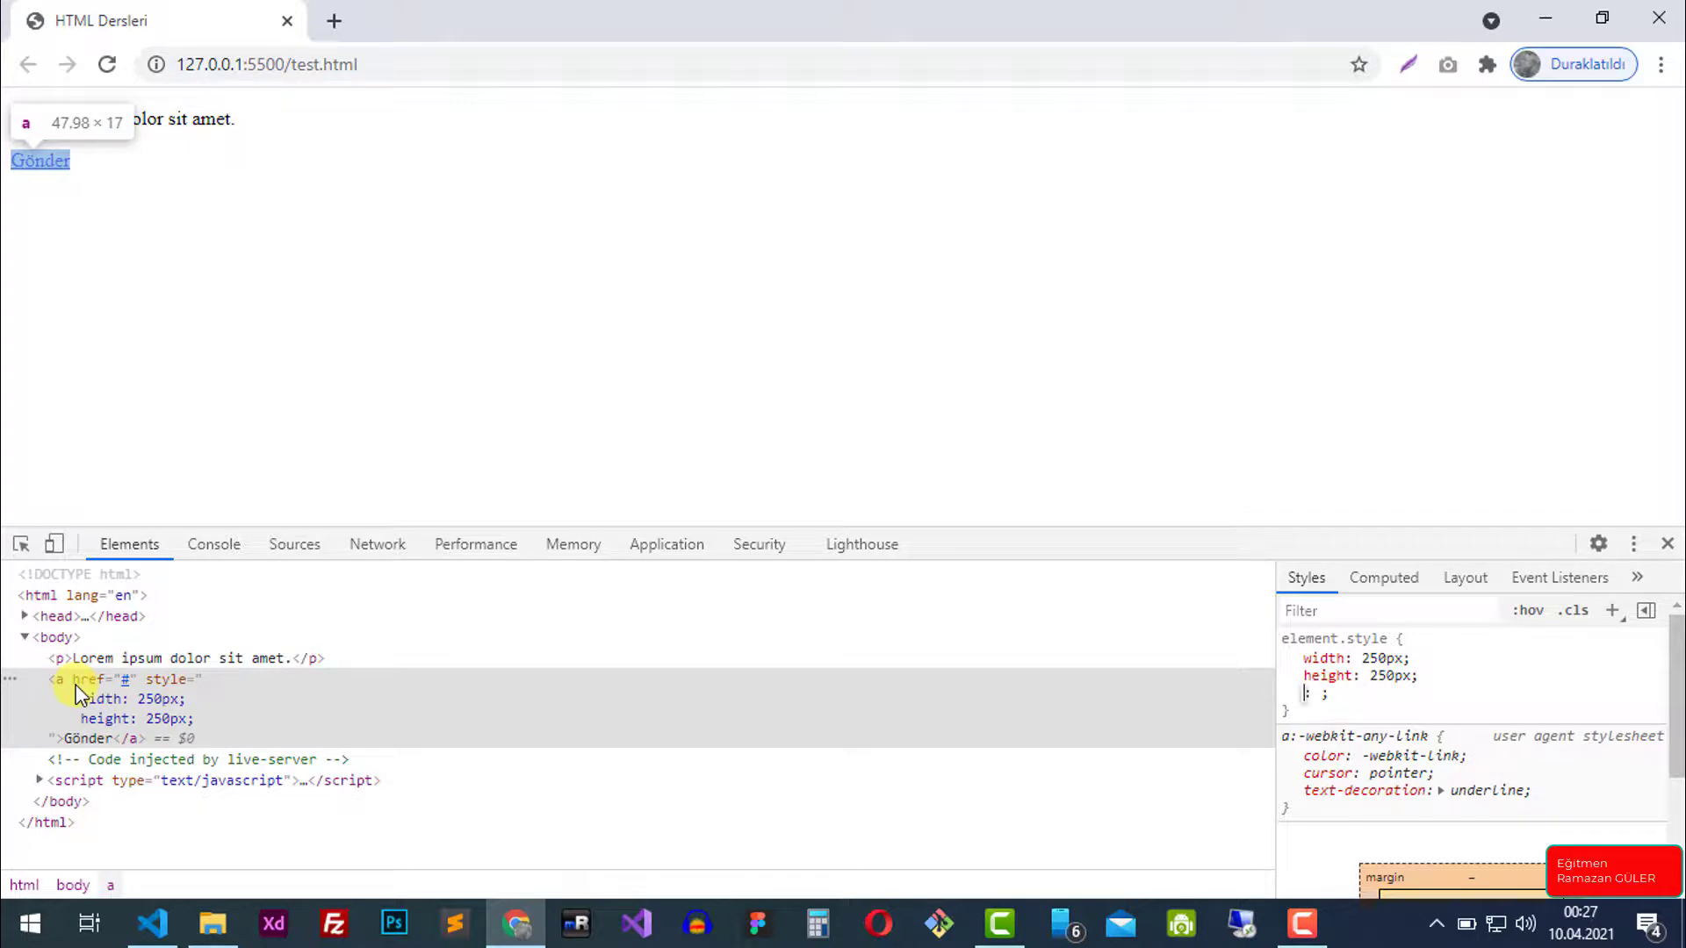
{"action": "mouse_move", "coordinate": [1356, 676]}
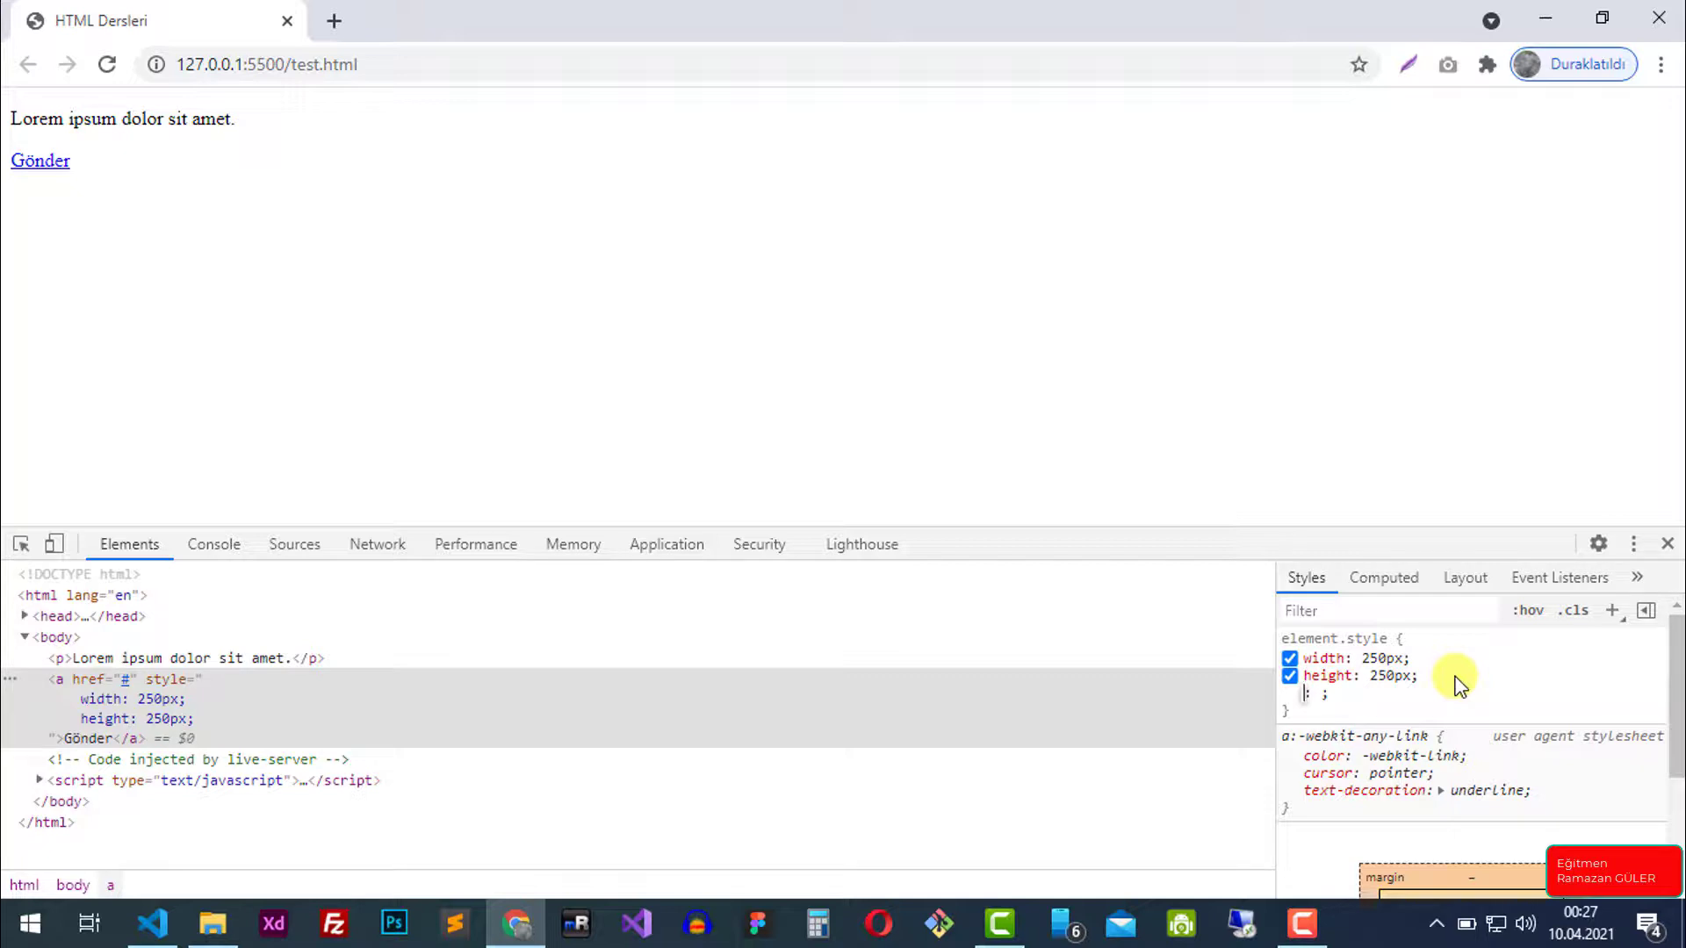
Set the Gönder link's display to inline-block so its 250px size applies
{"action": "key", "text": "Escape"}
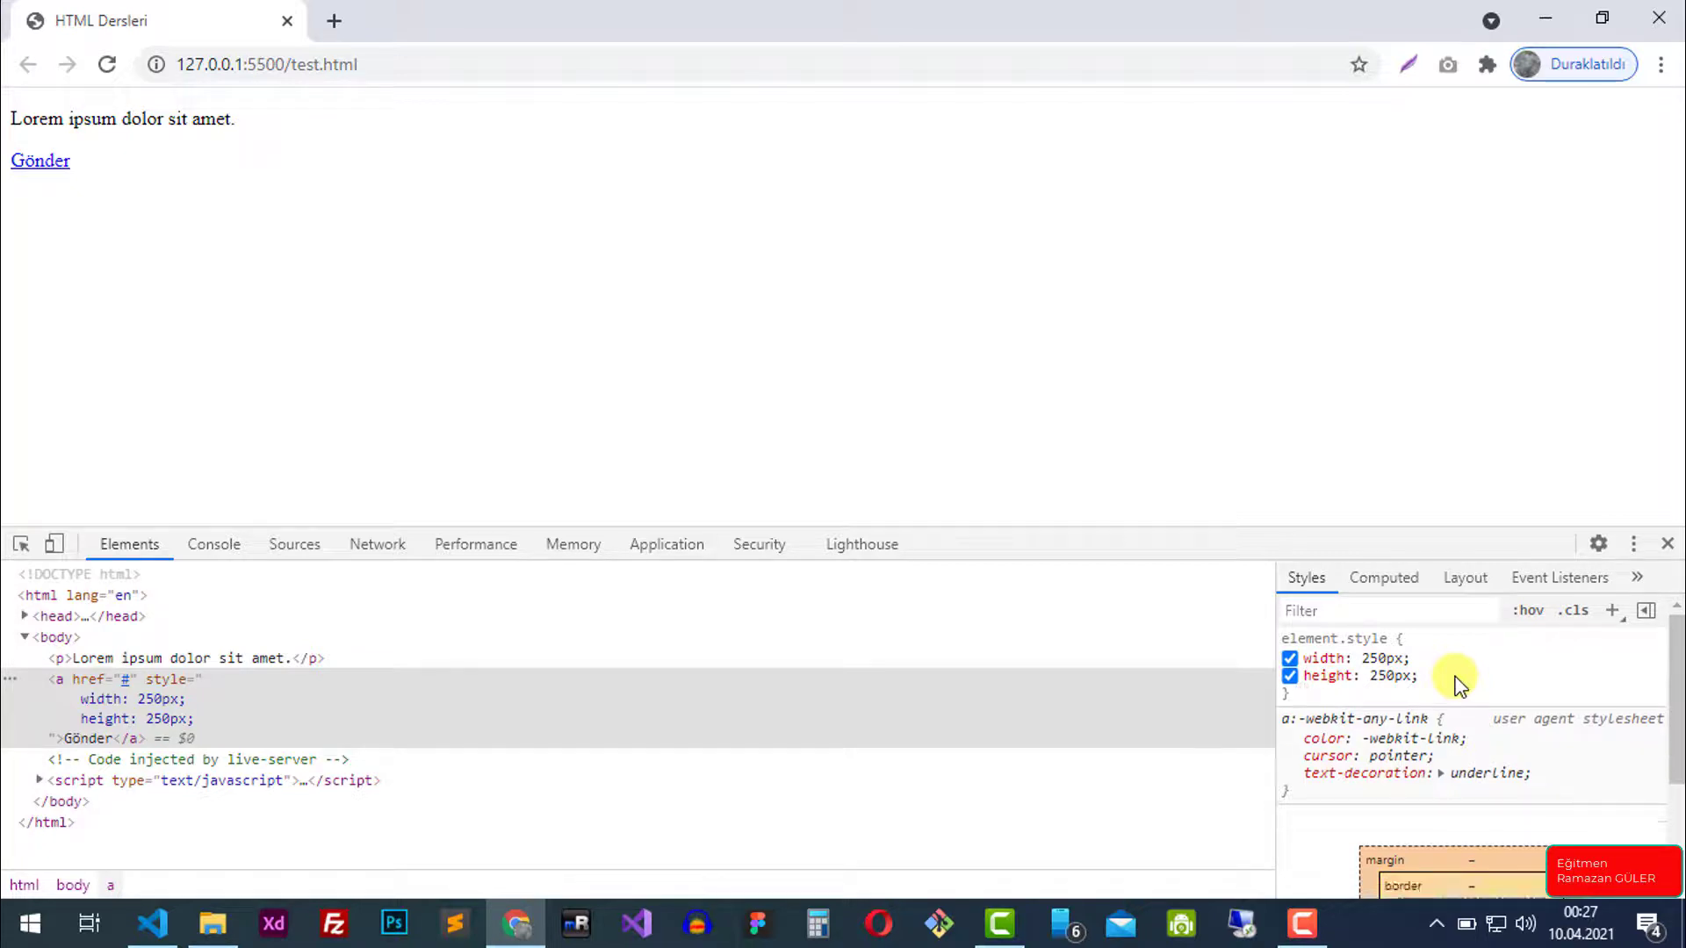
{"action": "left_click", "coordinate": [1459, 684]}
{"action": "type", "text": "d"}
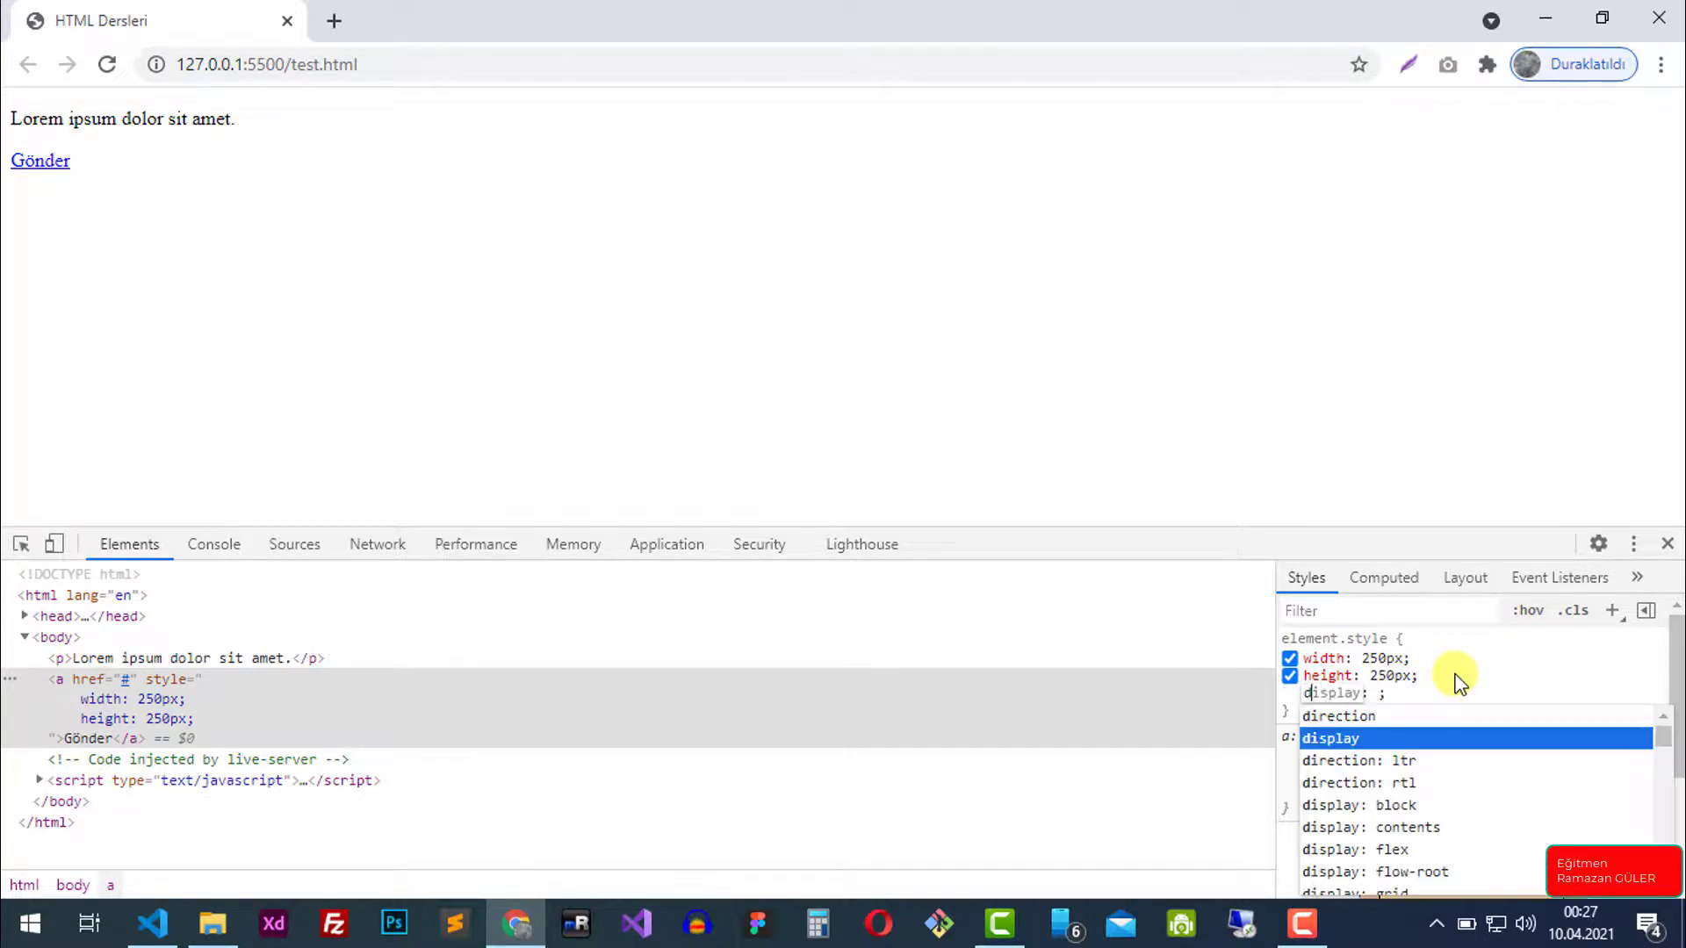
{"action": "type", "text": "is"}
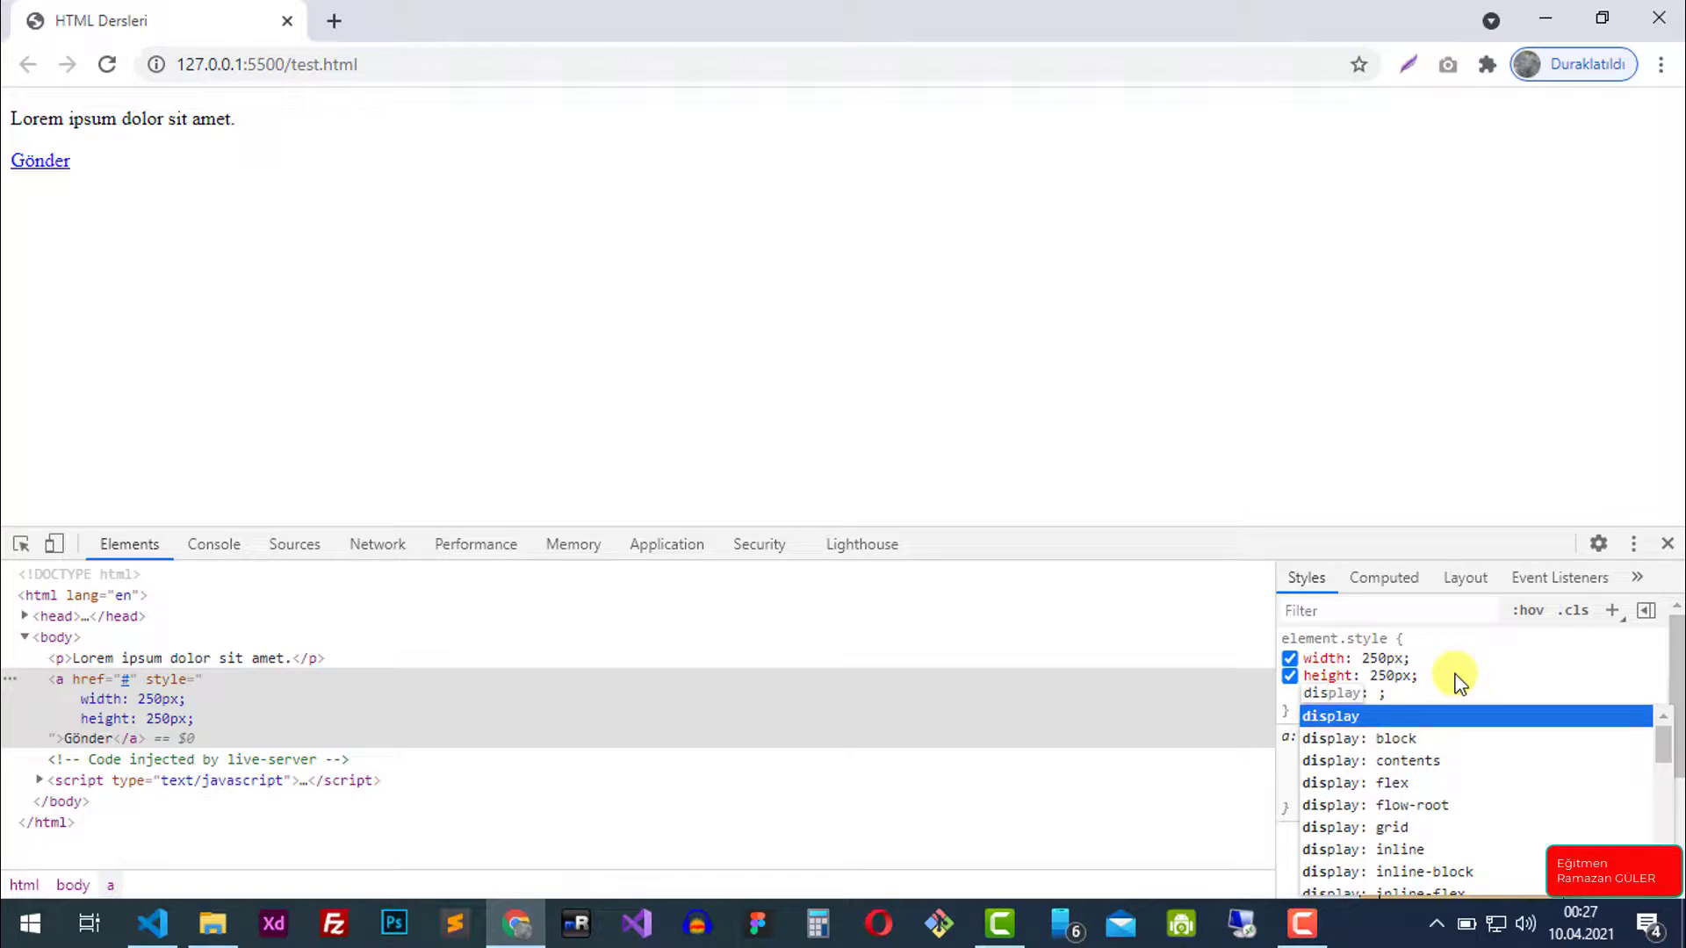
{"action": "key", "text": "Tab"}
{"action": "type", "text": "in"}
{"action": "key", "text": "Down"}
{"action": "key", "text": "Down"}
{"action": "key", "text": "Down"}
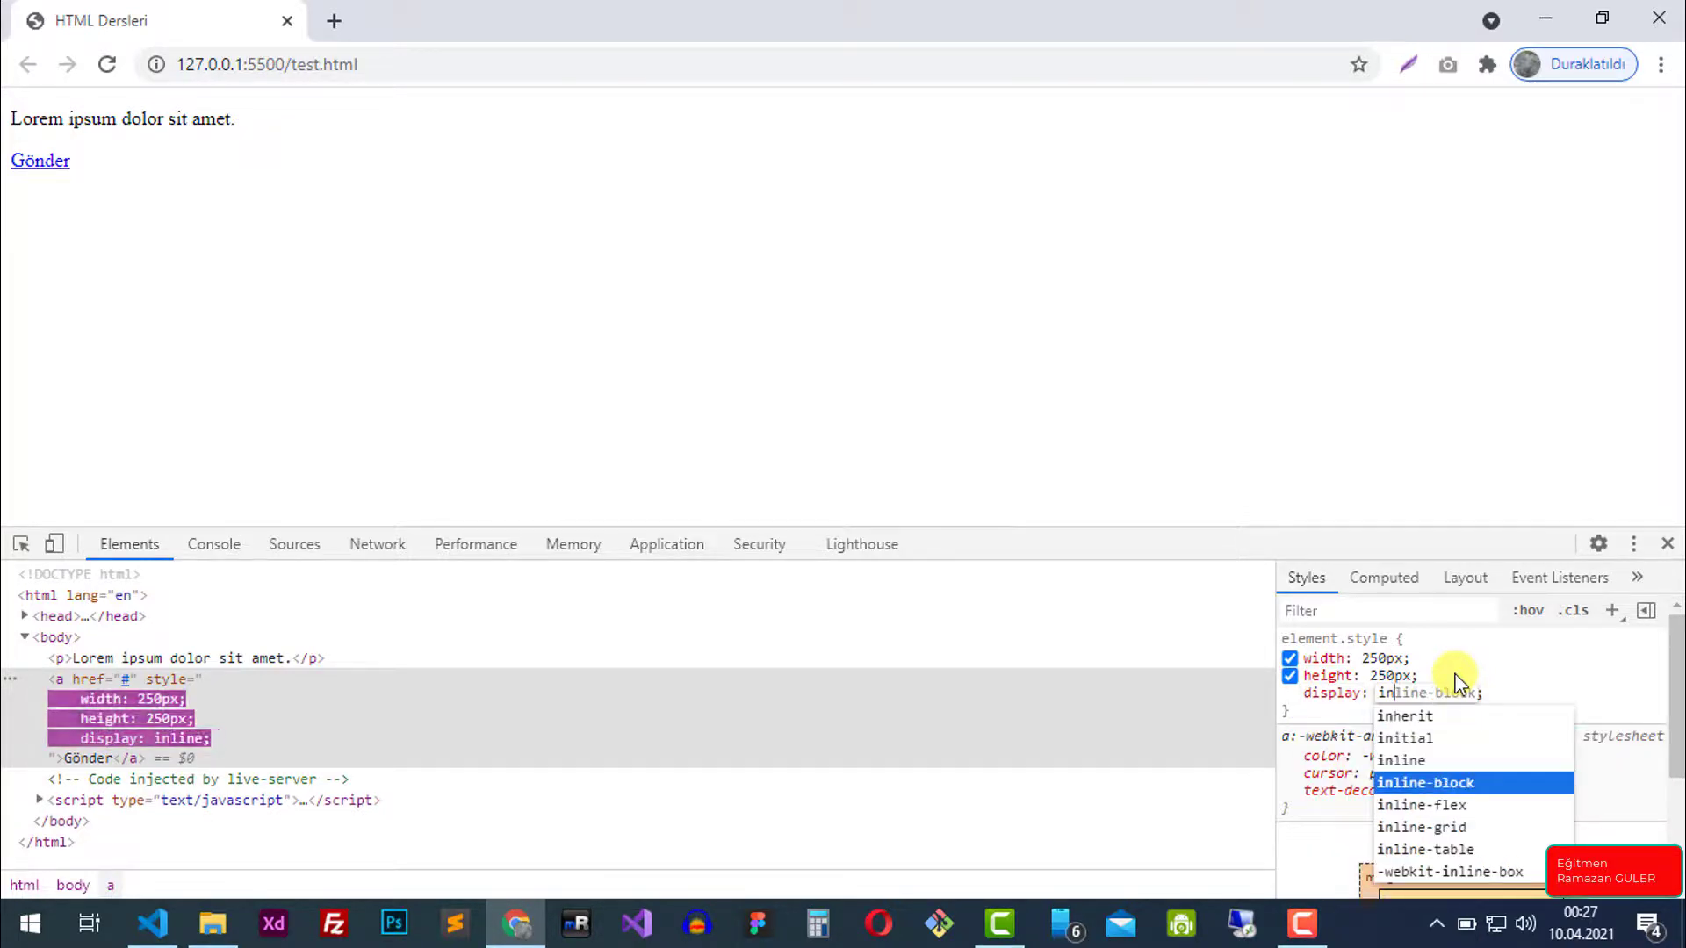
{"action": "key", "text": "Return"}
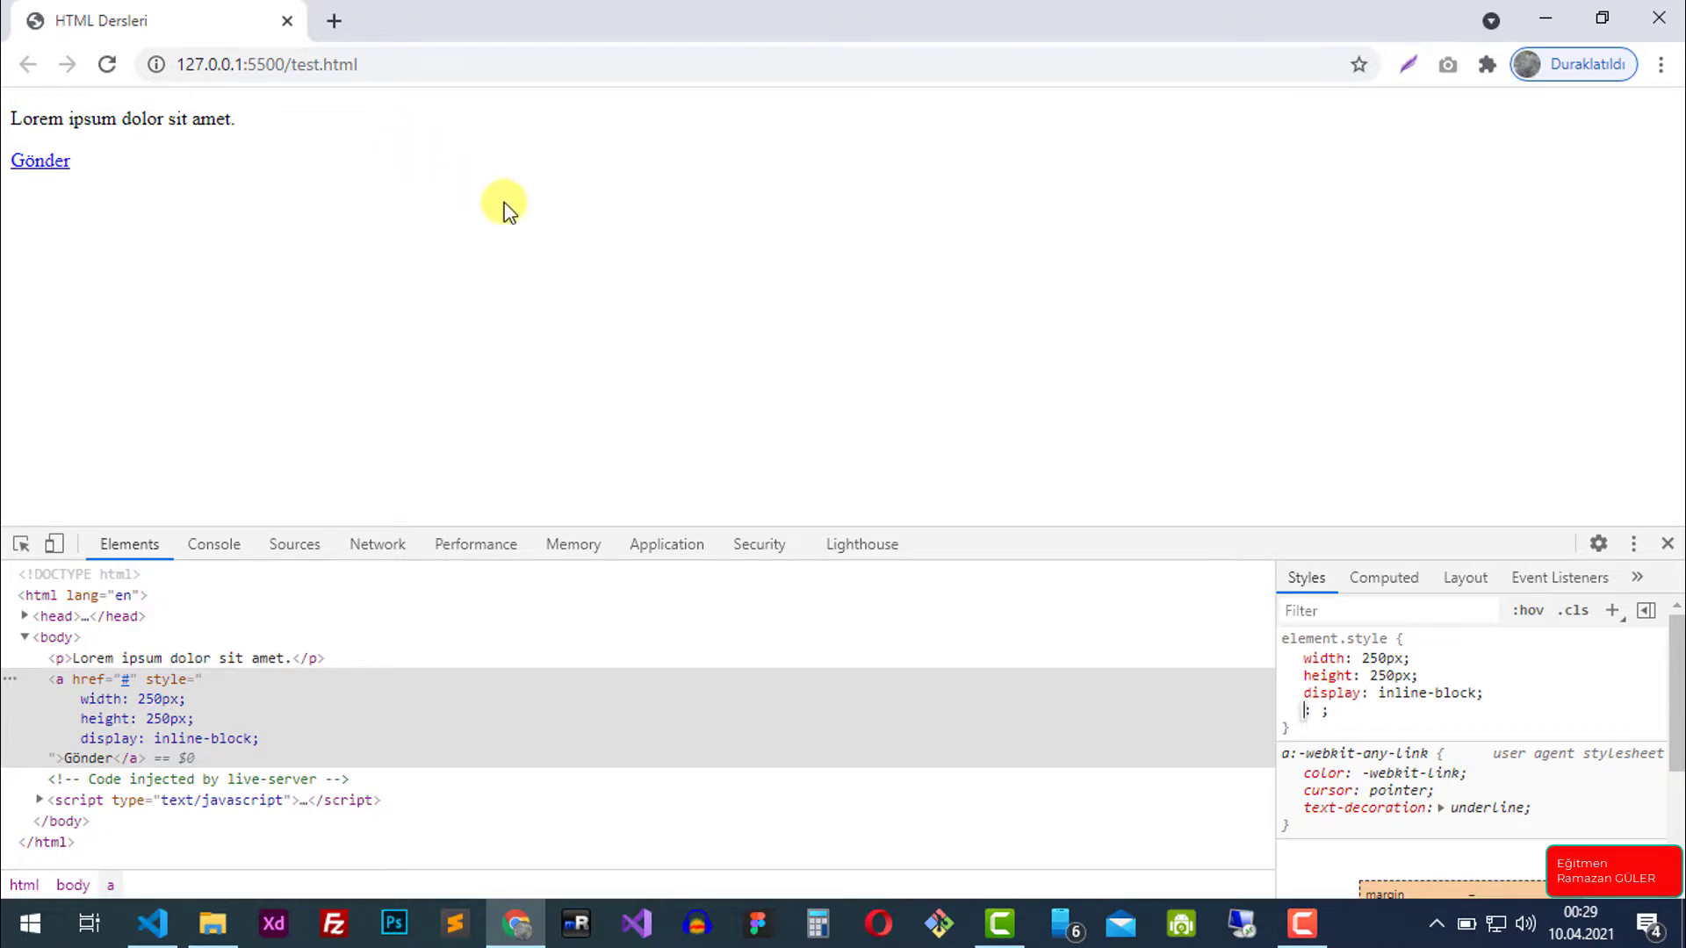
{"action": "key", "text": "alt+Tab"}
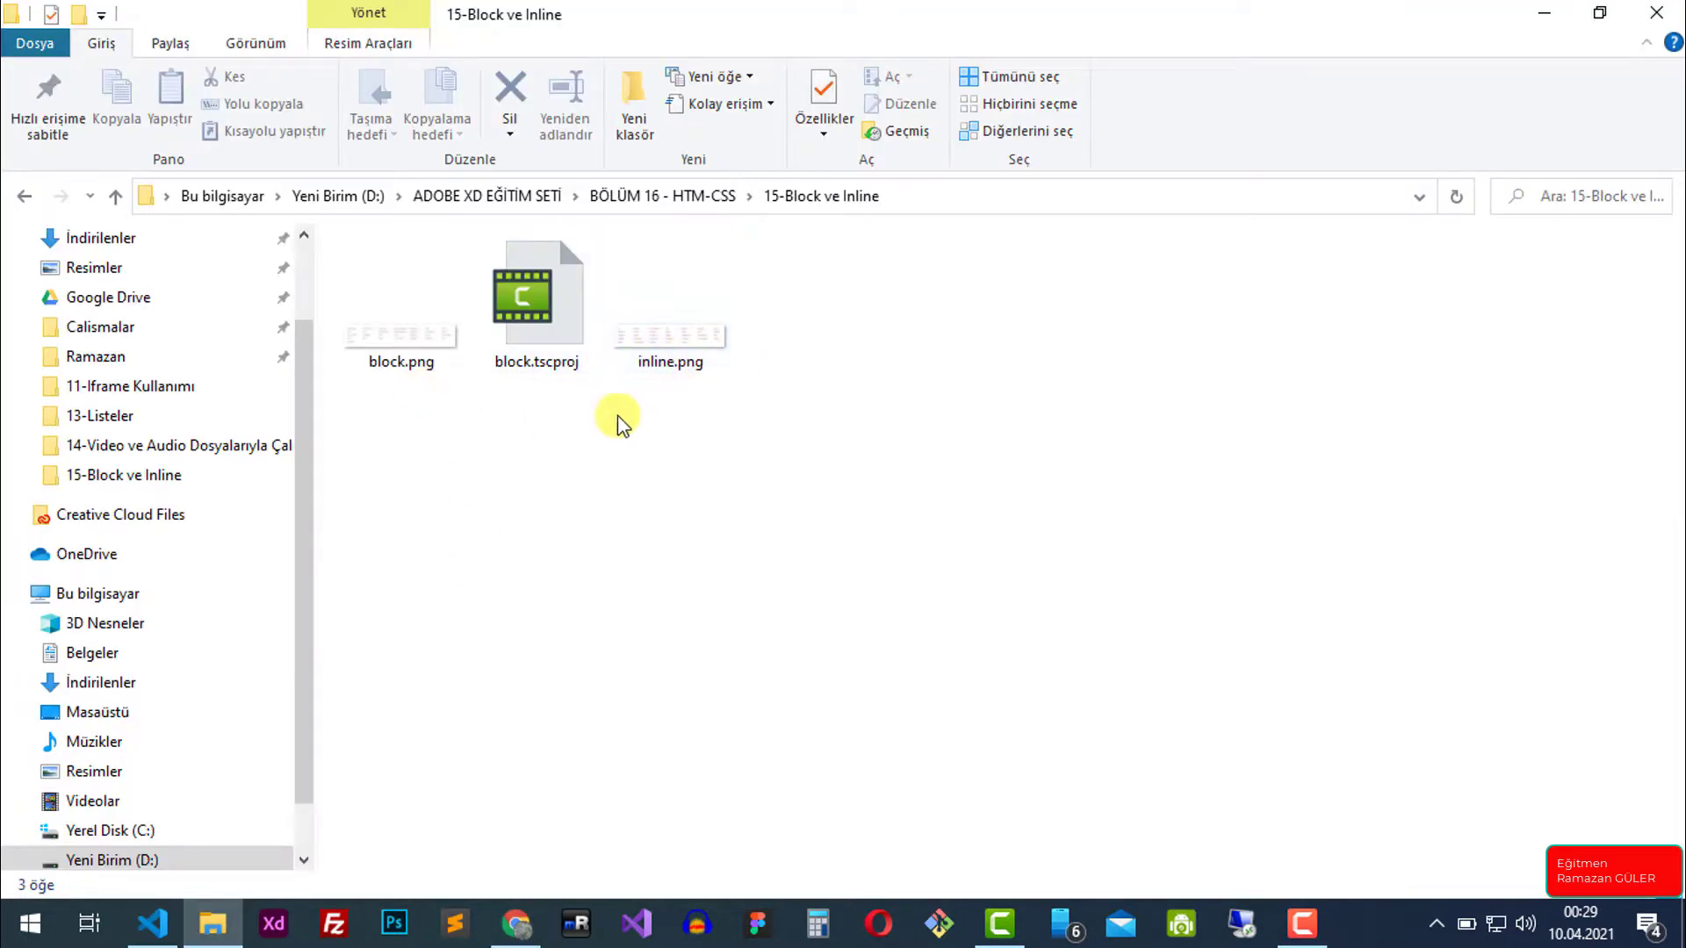
{"action": "mouse_move", "coordinate": [401, 316]}
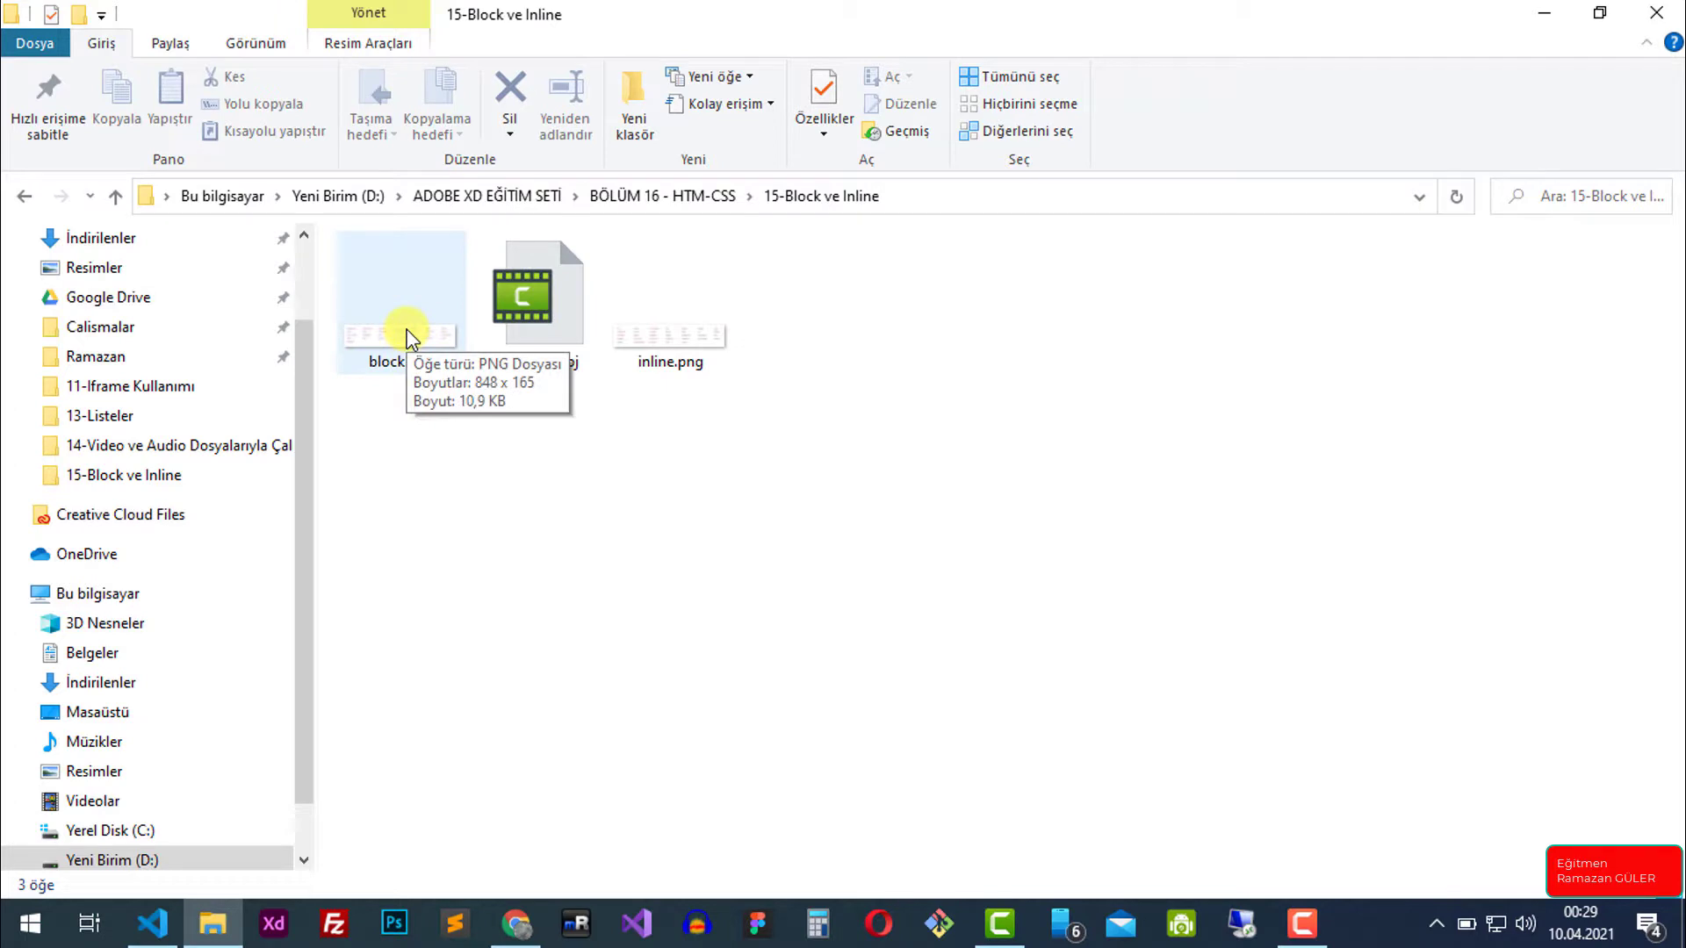
View the block.png reference image, then move on to inline.png
{"action": "double_click", "coordinate": [407, 338]}
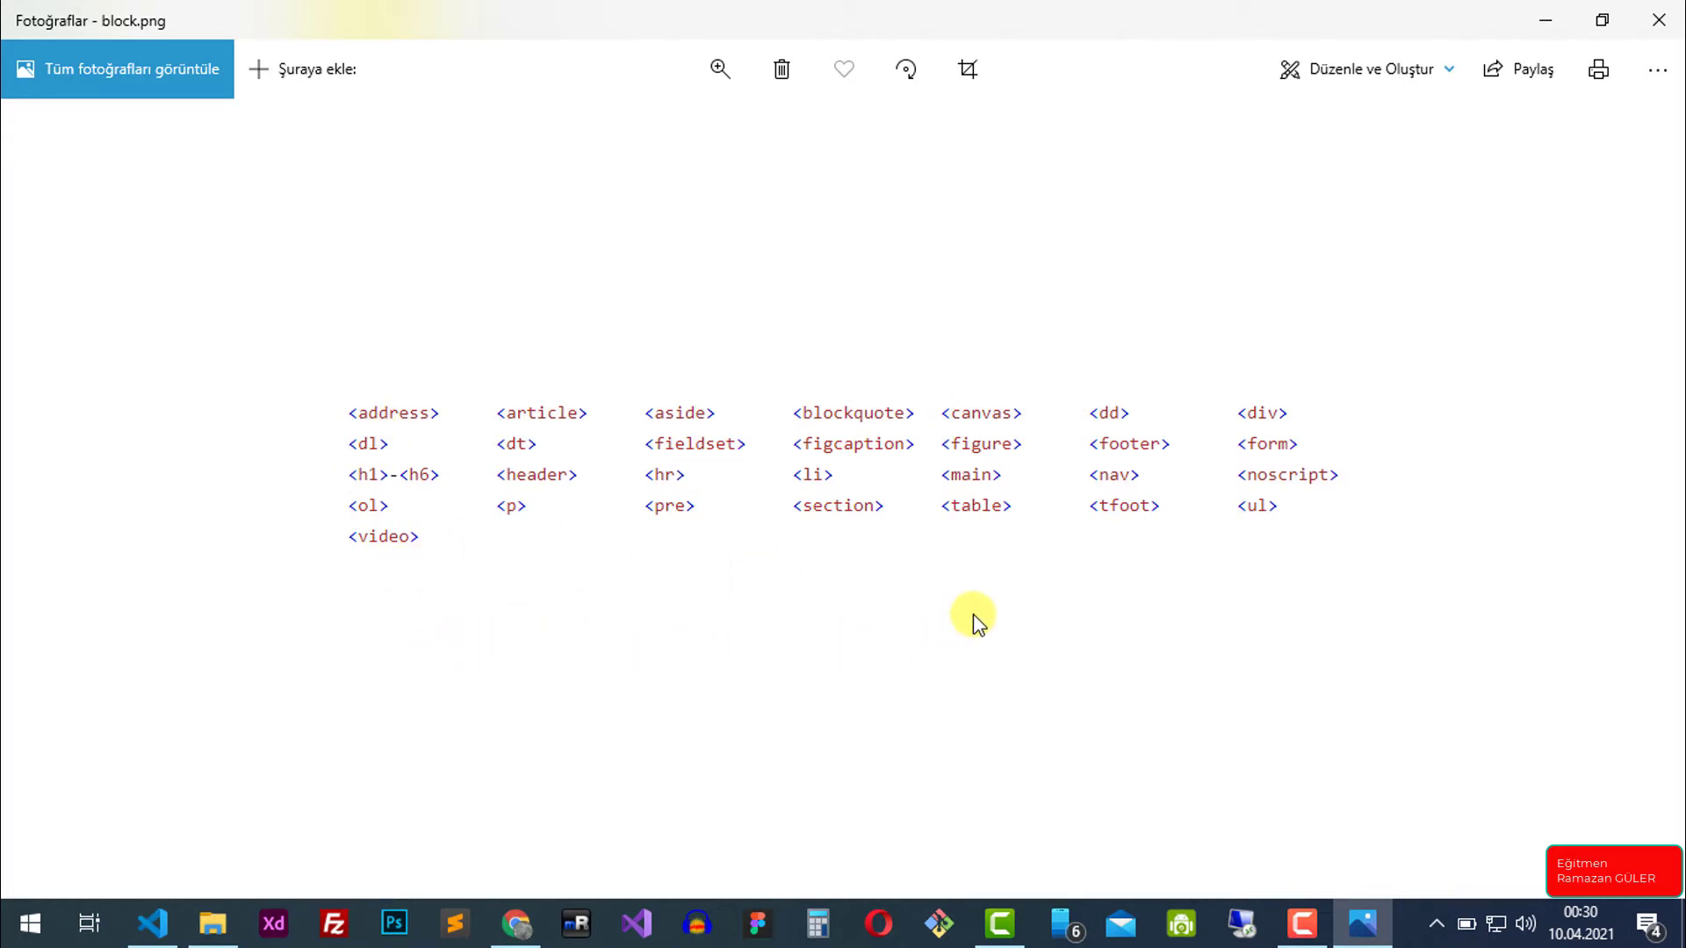
{"action": "key", "text": "Right"}
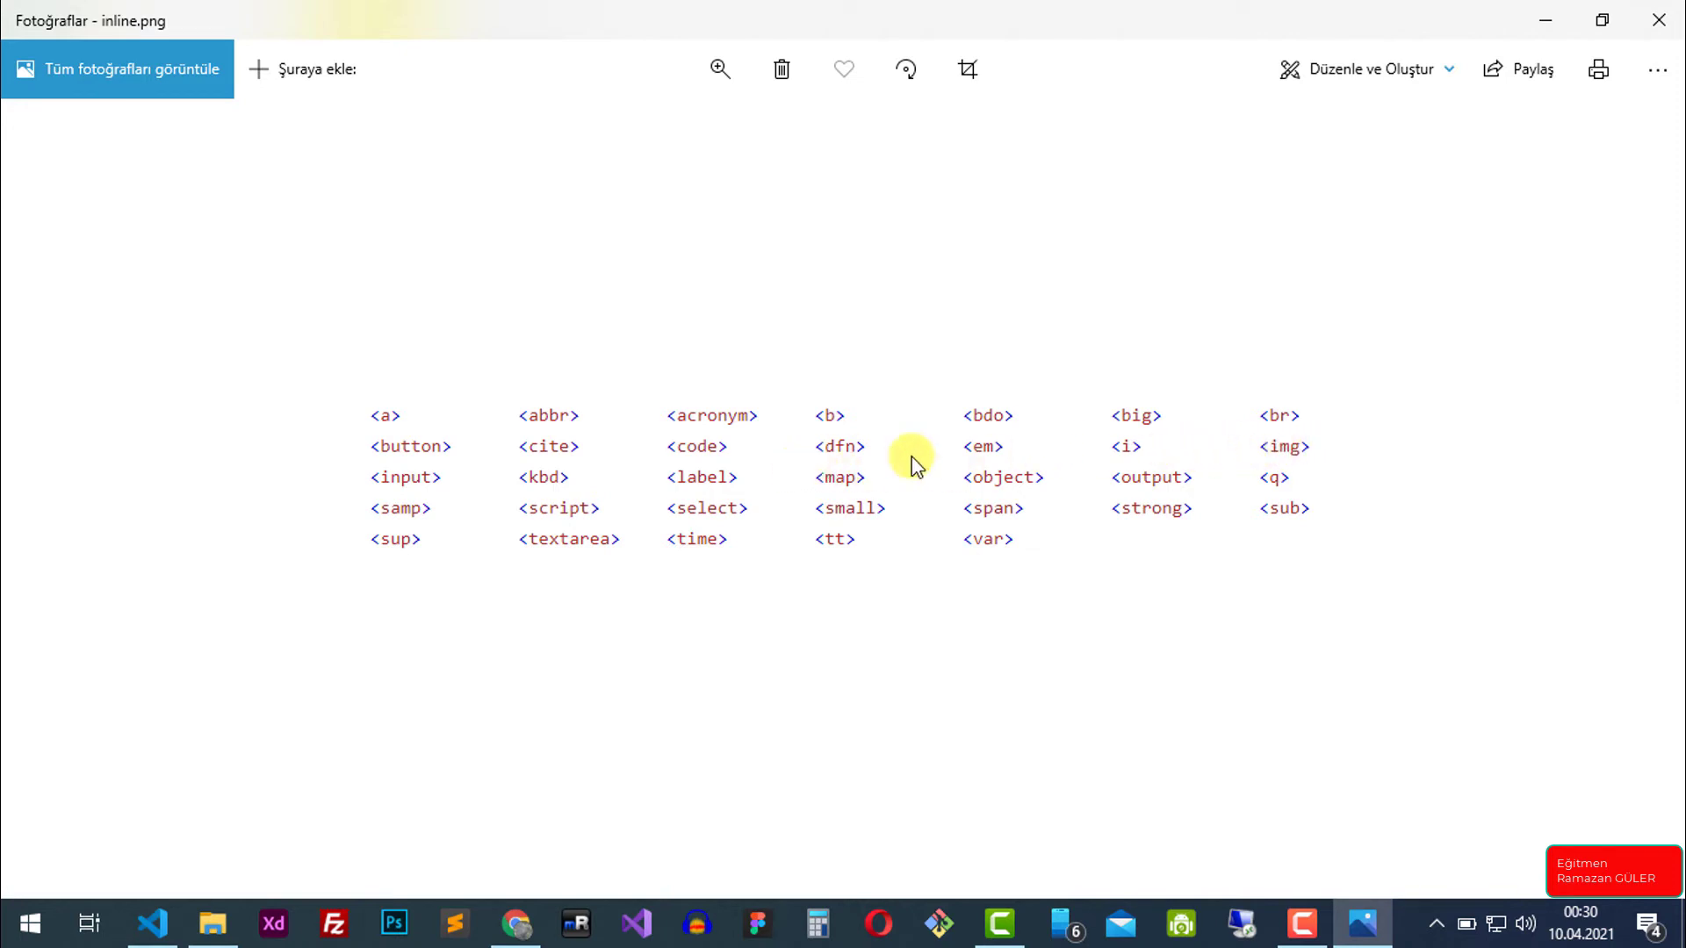
Close the image viewer and return to the test.html source in Visual Studio Code
{"action": "left_click", "coordinate": [1658, 19]}
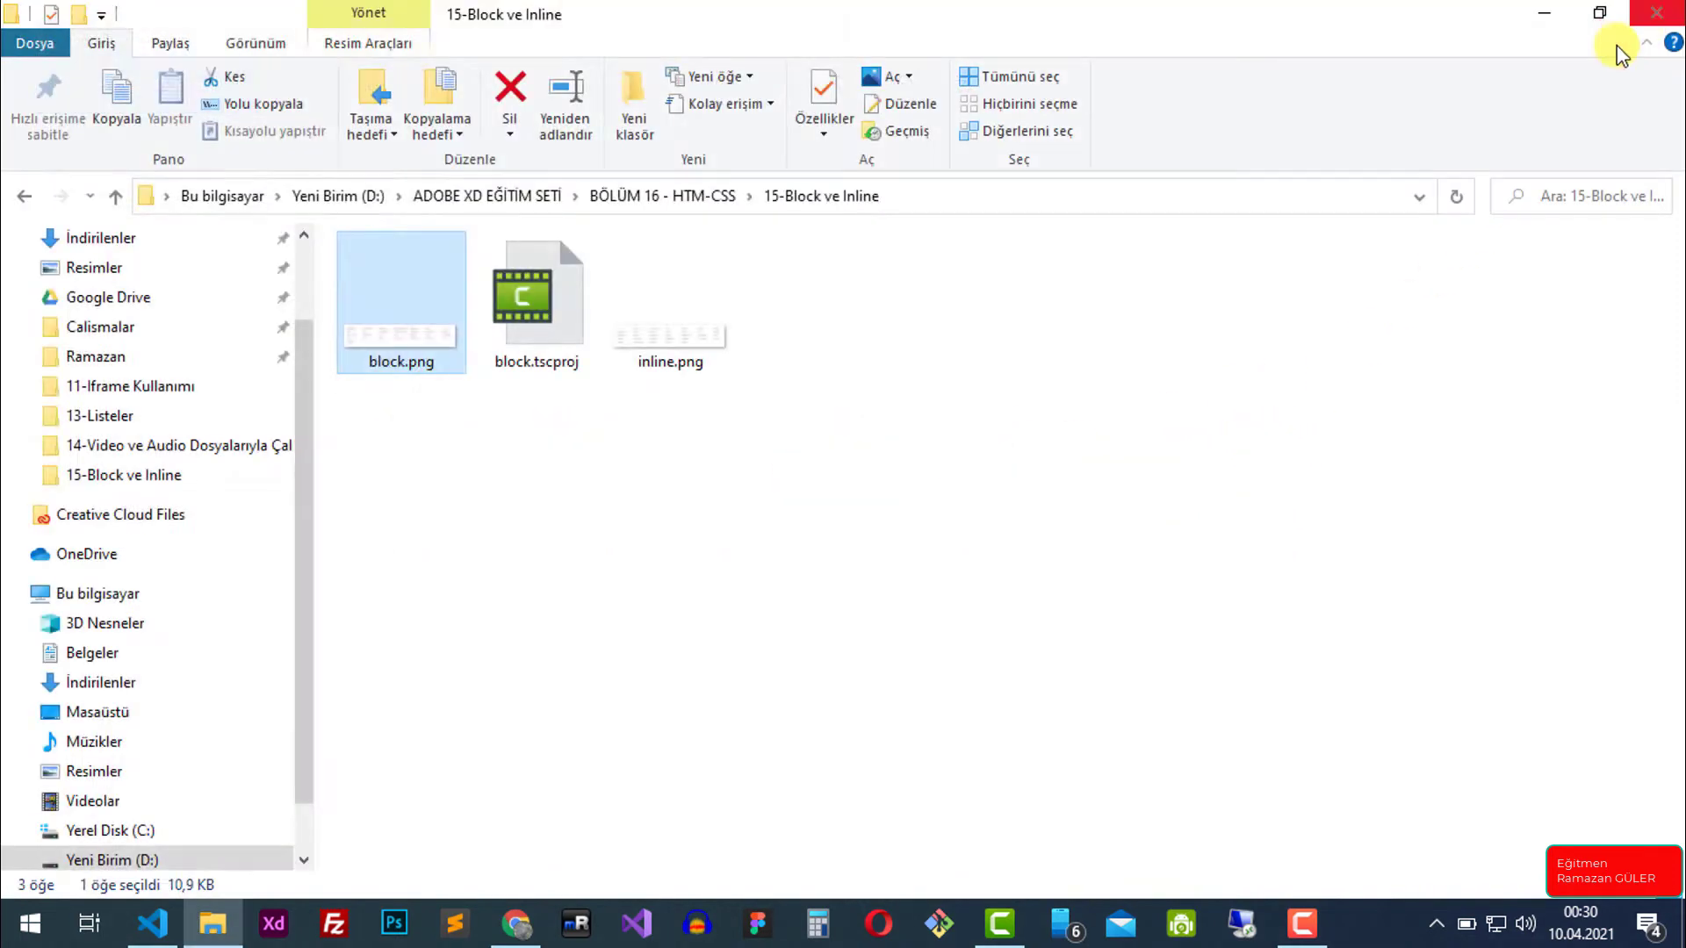
{"action": "key", "text": "alt+Tab"}
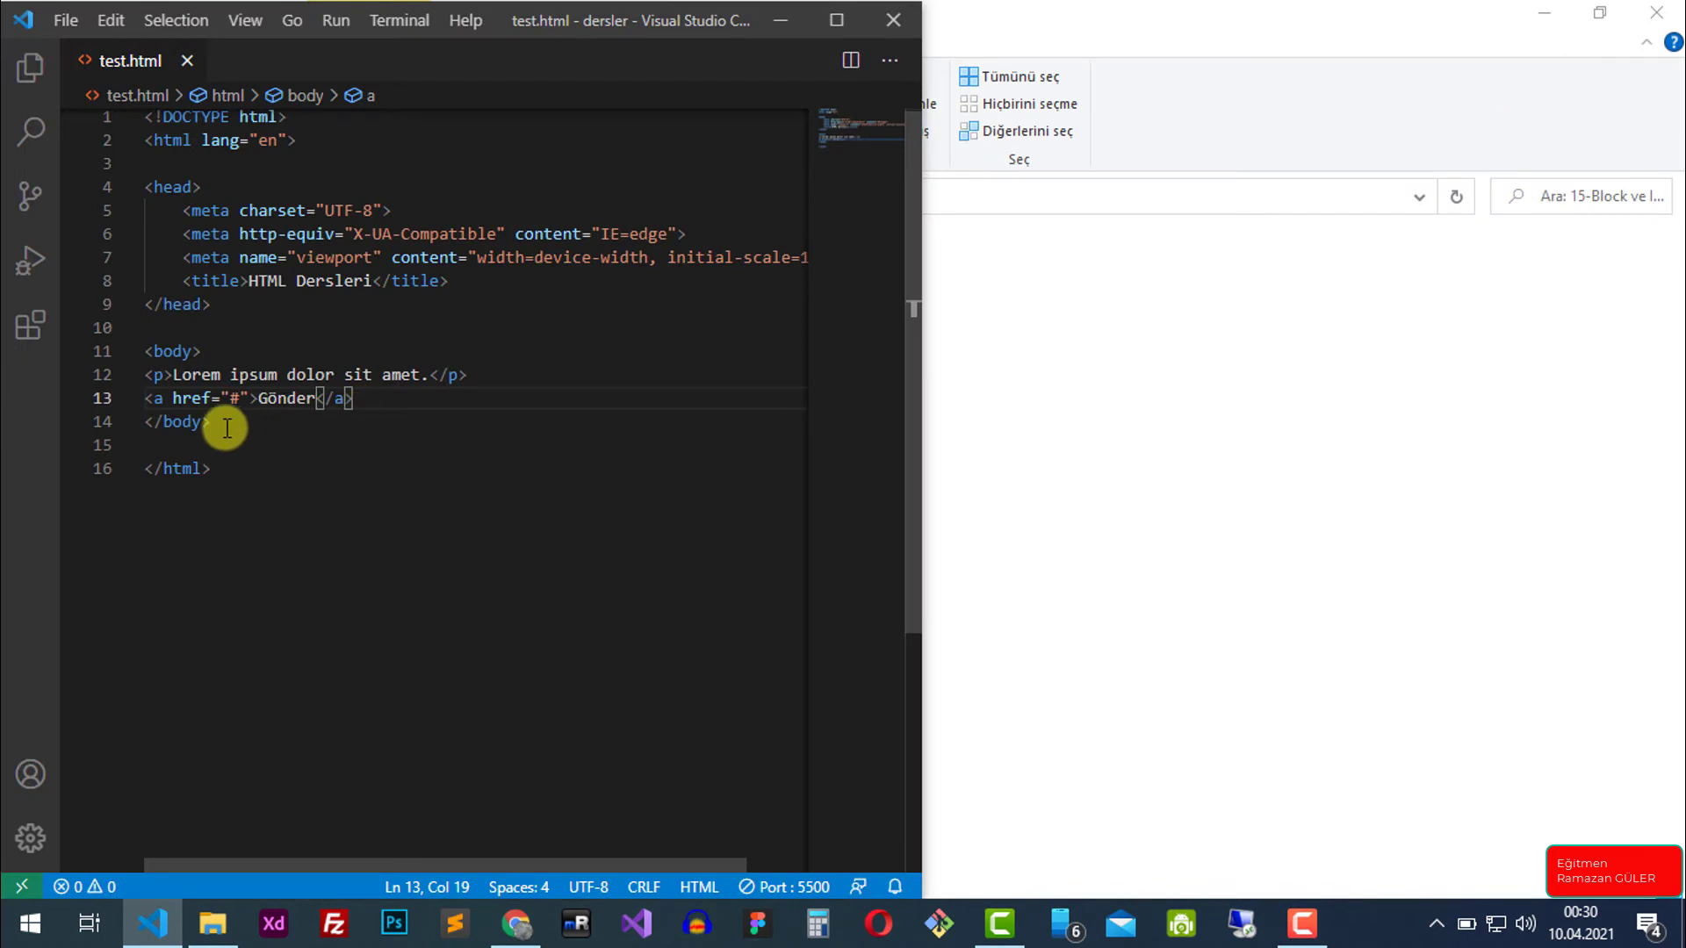